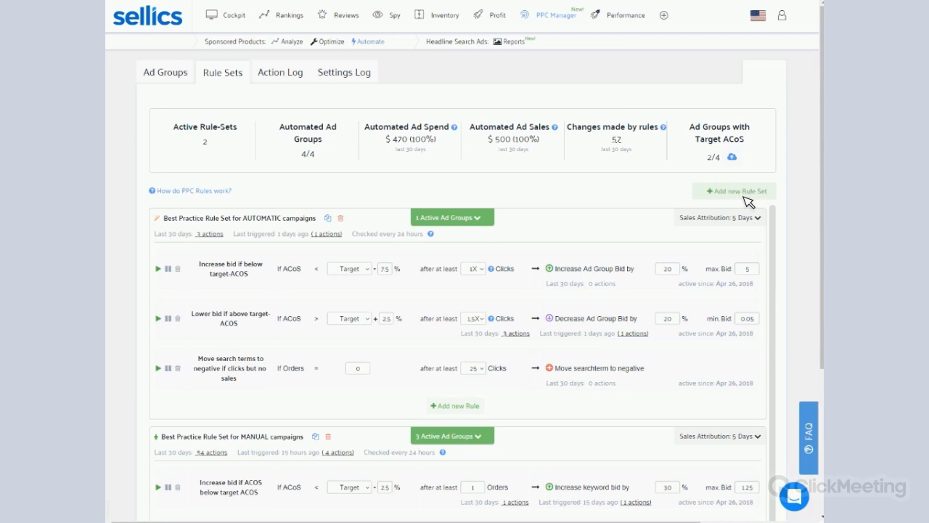
Step: Start a new rule set for manual campaigns and name it "AMZ Demo June"
{"action": "left_click", "coordinate": [744, 198]}
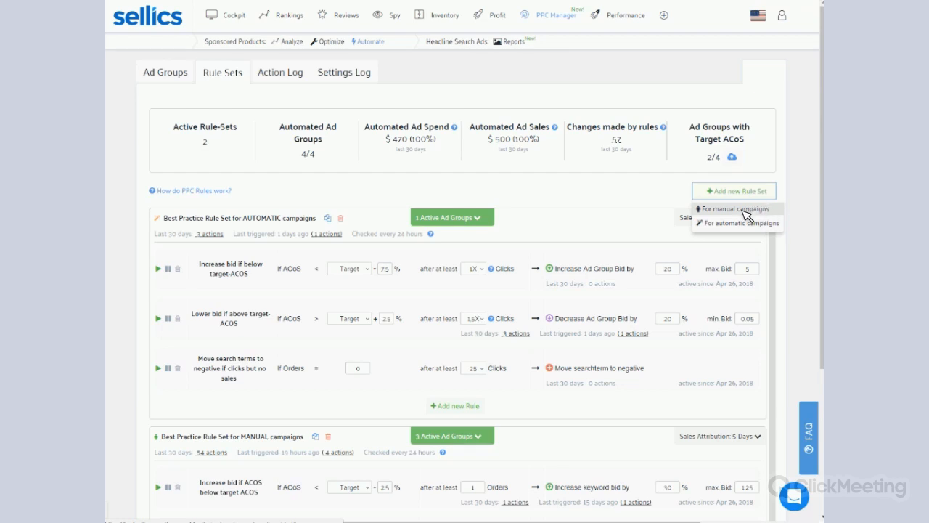
{"action": "left_click", "coordinate": [751, 209]}
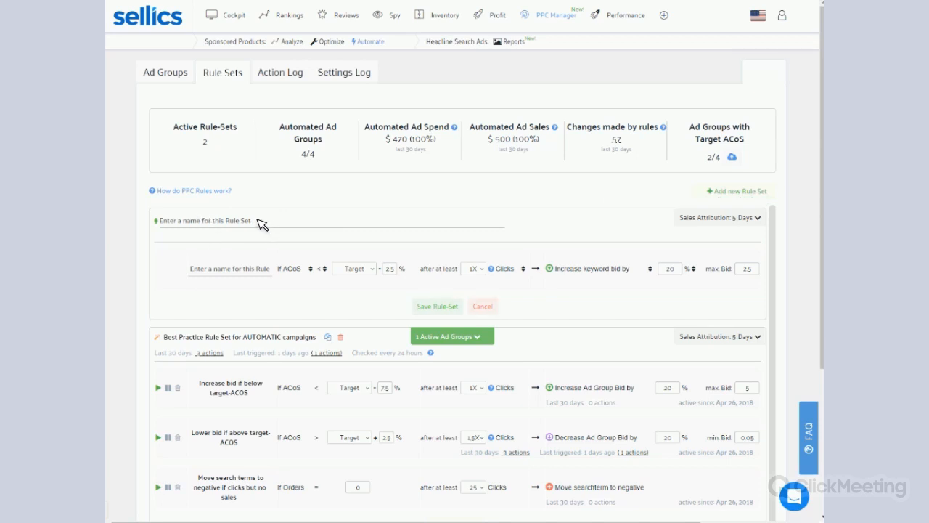
{"action": "type", "text": "AMZ Demo June"}
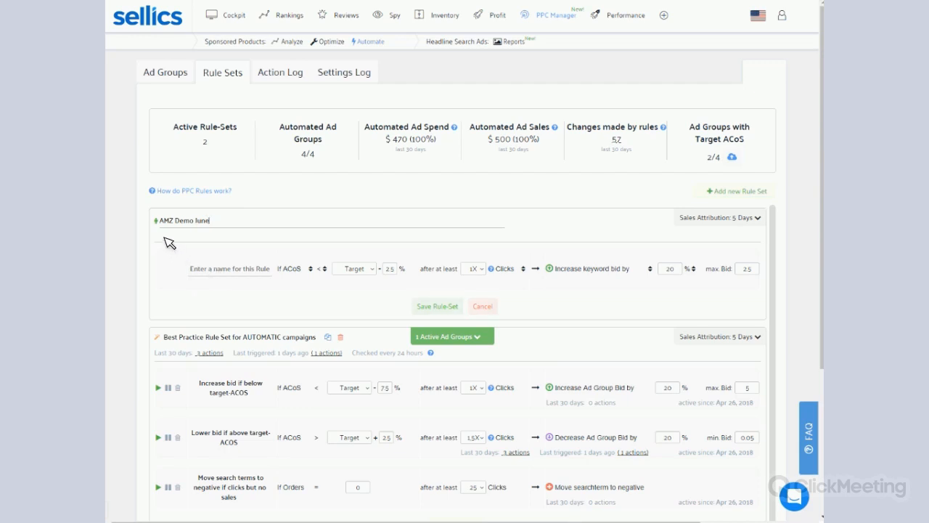
Step: Name the rule set's first rule "Lower bid if ACOS > target ACOS"
{"action": "left_click", "coordinate": [223, 269]}
{"action": "type", "text": "Lower bid if"}
{"action": "type", "text": " ACOS >"}
{"action": "type", "text": " target AC"}
{"action": "type", "text": "OS"}
{"action": "left_click", "coordinate": [256, 303]}
Step: Set the rule's condition to ACoS greater than a custom ACoS value of 20.0%
{"action": "double_click", "coordinate": [283, 268]}
{"action": "left_click", "coordinate": [298, 275]}
{"action": "left_click", "coordinate": [317, 270]}
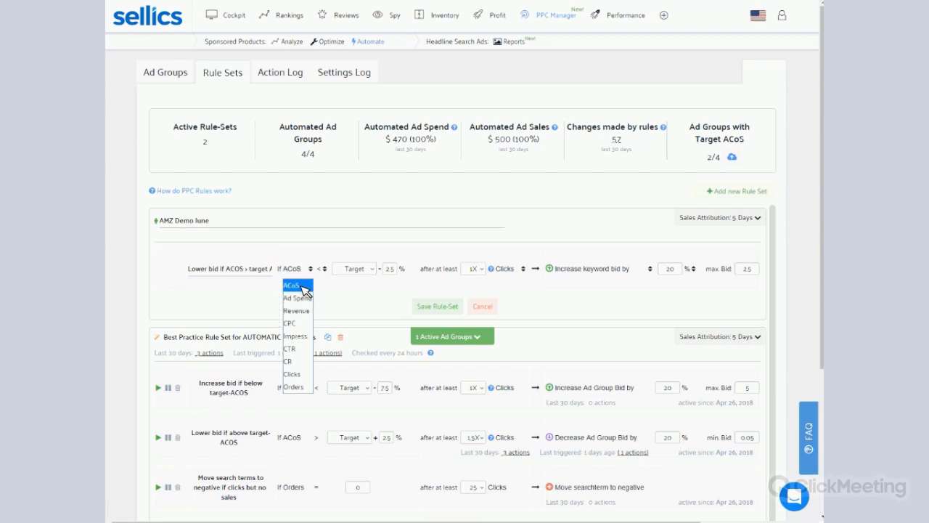
{"action": "left_click", "coordinate": [304, 288]}
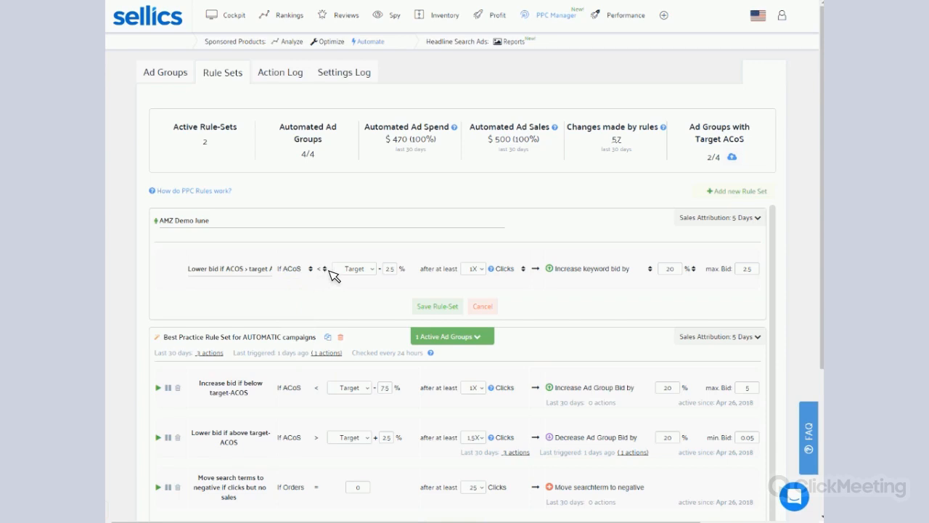
{"action": "left_click", "coordinate": [326, 268]}
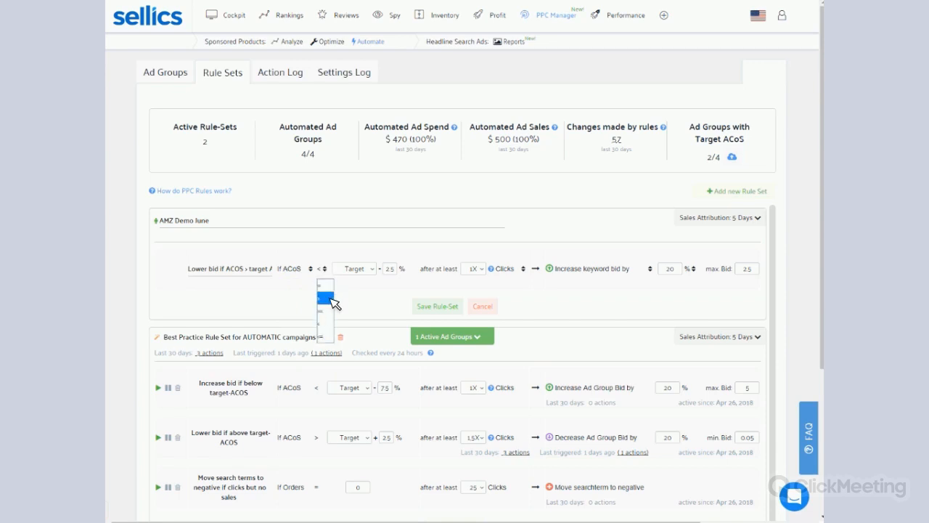
{"action": "left_click", "coordinate": [330, 299]}
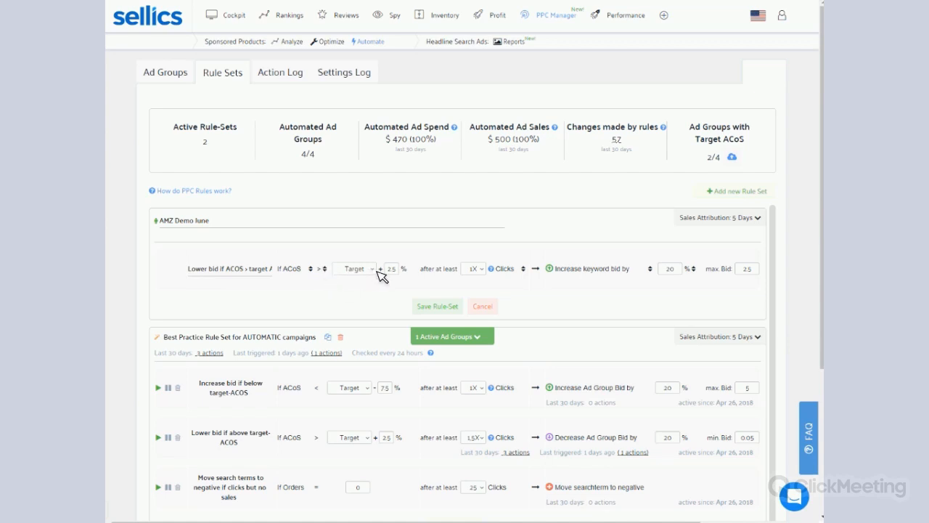
{"action": "left_click", "coordinate": [372, 271]}
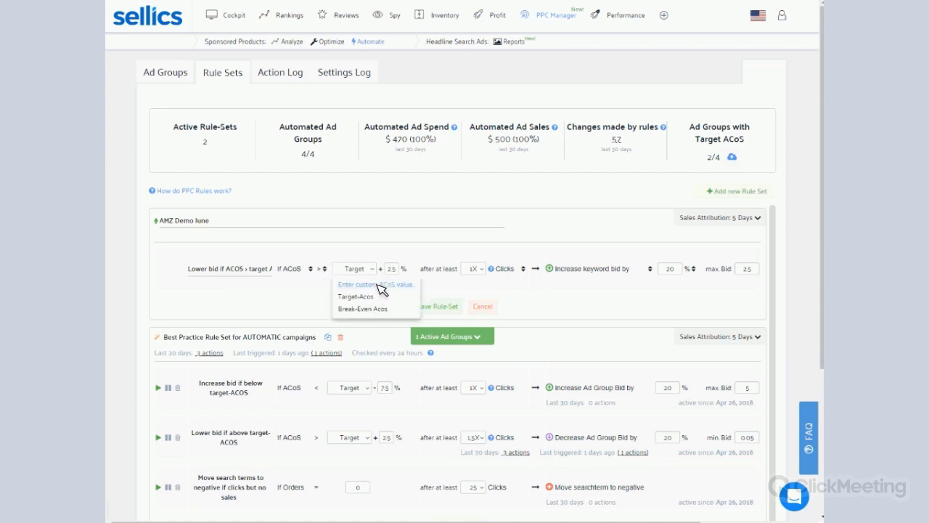
{"action": "left_click", "coordinate": [398, 284]}
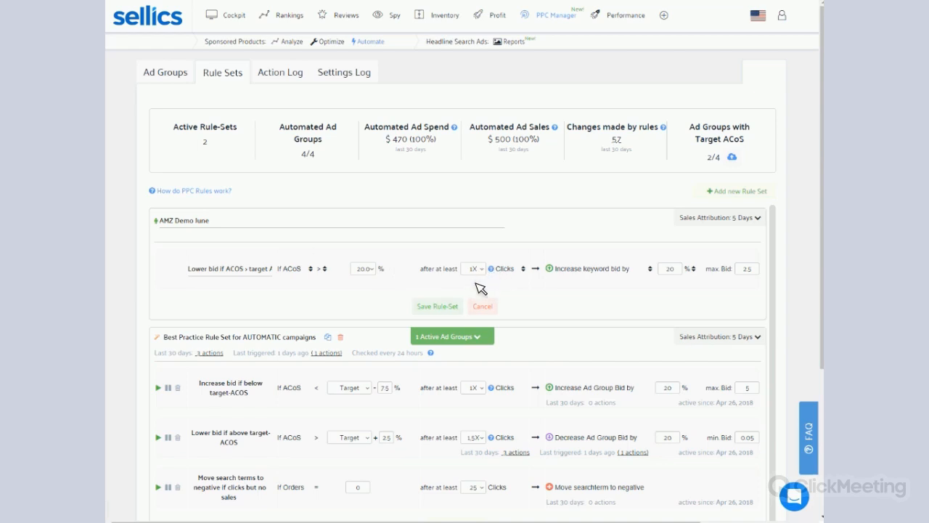
Step: Require at least 20 clicks, set the rule's action to decrease the keyword bid, and save the rule set
{"action": "left_click", "coordinate": [478, 275]}
{"action": "left_click", "coordinate": [488, 285]}
{"action": "type", "text": "20"}
{"action": "left_click", "coordinate": [632, 268]}
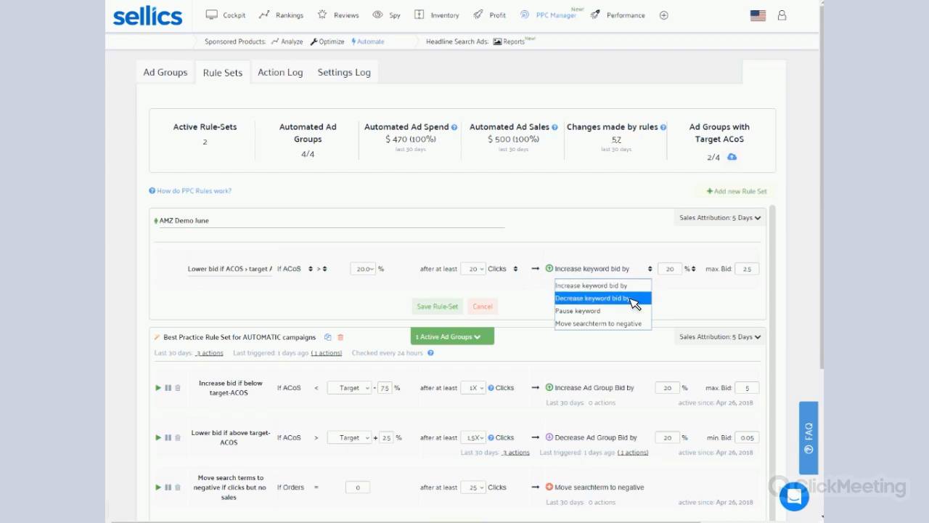
{"action": "left_click", "coordinate": [634, 299]}
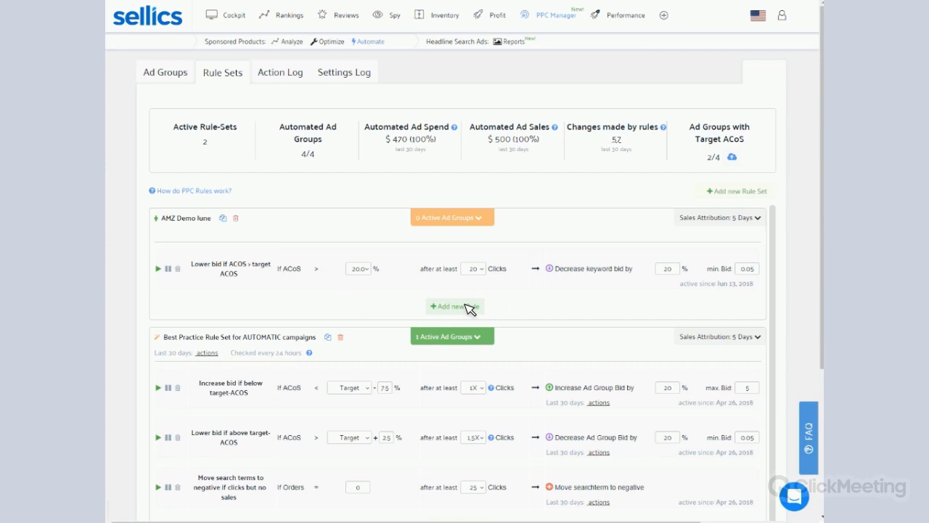
Step: Add a second rule to AMZ Demo June named "Increase bid if ACOS < target ACOS"
{"action": "left_click", "coordinate": [469, 309]}
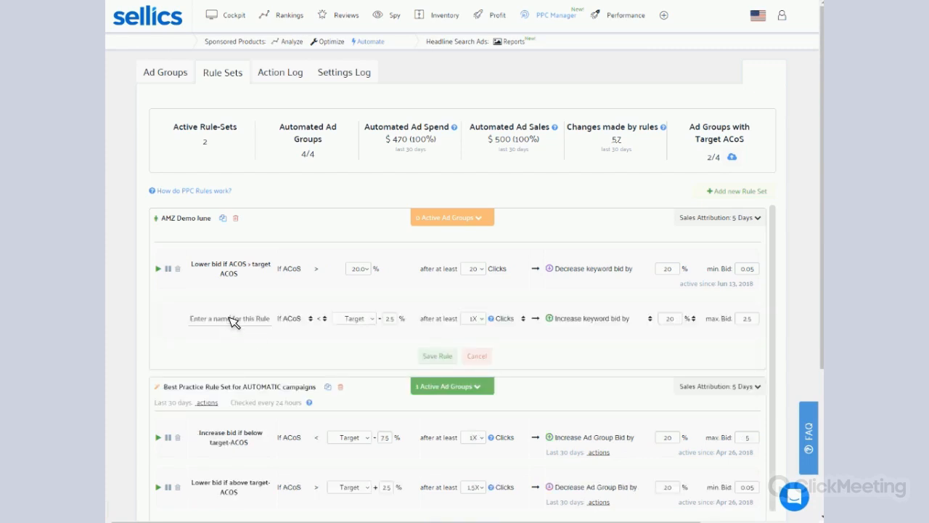
{"action": "left_click", "coordinate": [231, 320]}
{"action": "type", "text": "Increase bid if ACOS "}
{"action": "type", "text": "<"}
{"action": "type", "text": " target A"}
{"action": "type", "text": "COS"}
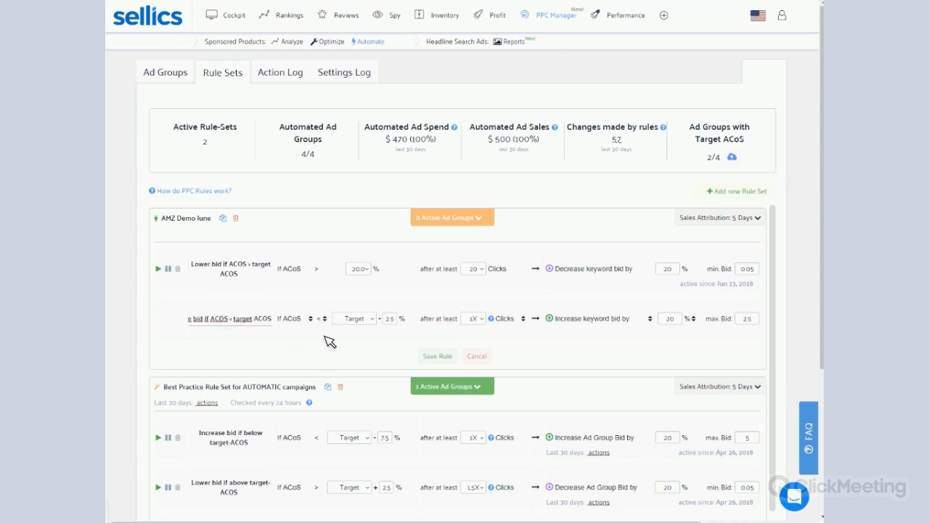
{"action": "left_click", "coordinate": [314, 272]}
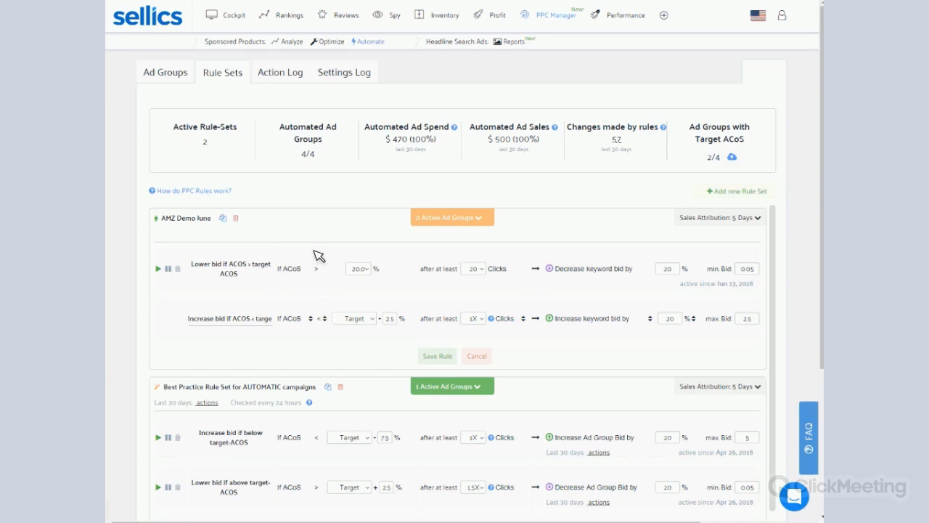
Step: Give the second rule a custom ACoS threshold of 20.0% and a minimum of 20 clicks, and save it
{"action": "left_click", "coordinate": [371, 322]}
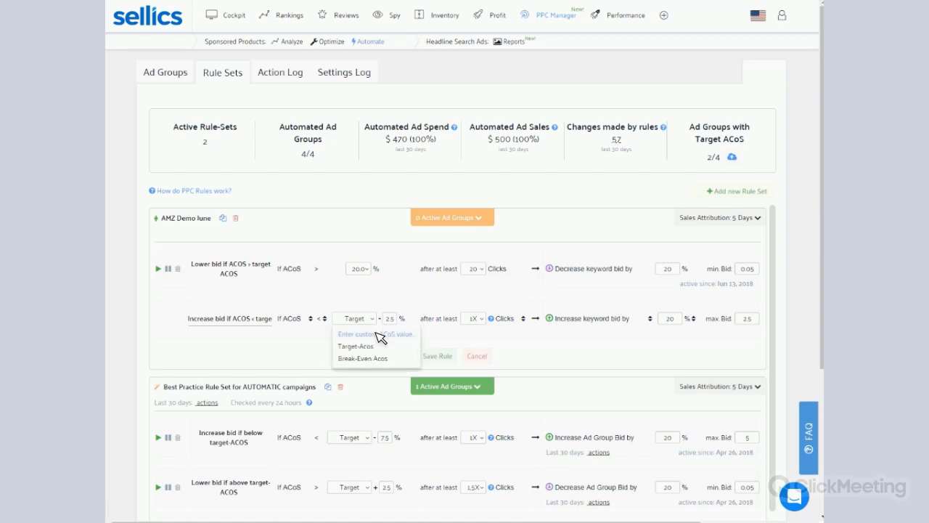
{"action": "left_click", "coordinate": [404, 333]}
{"action": "left_click", "coordinate": [485, 318]}
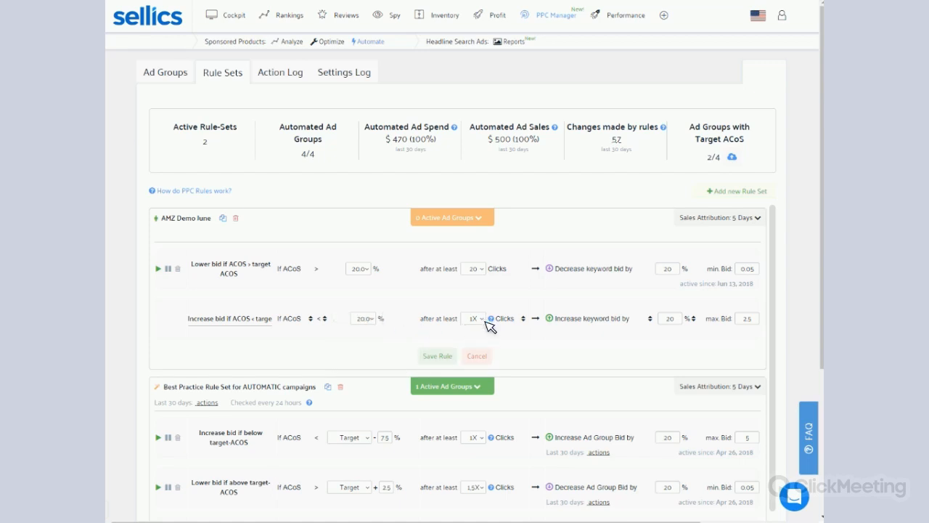
{"action": "left_click", "coordinate": [503, 334]}
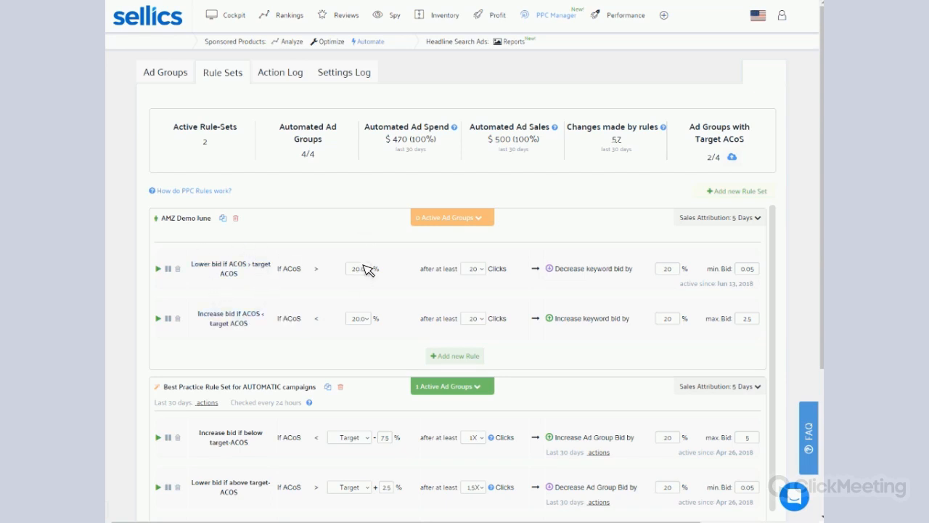
Step: Choose specific ad groups for the AMZ Demo June rule set and set the TESTING ad group's target ACoS to 25%
{"action": "left_click", "coordinate": [455, 222]}
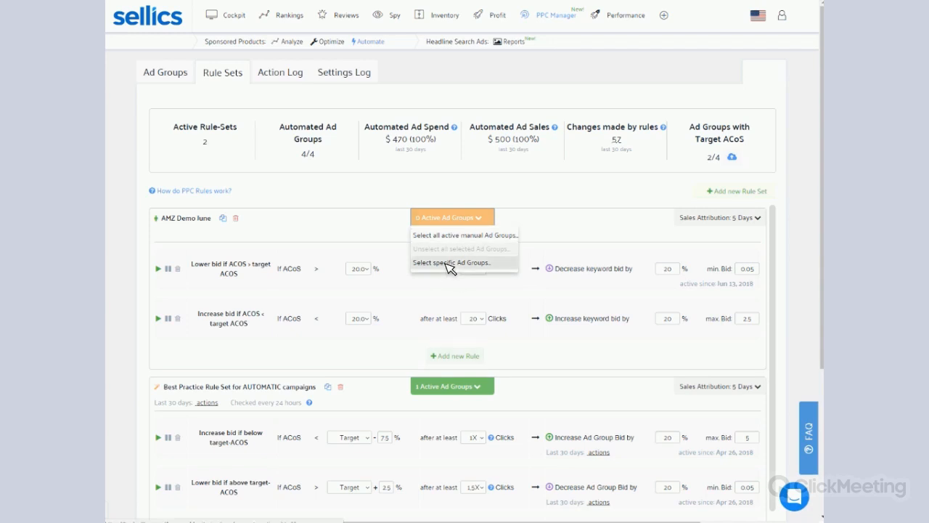
{"action": "left_click", "coordinate": [452, 266]}
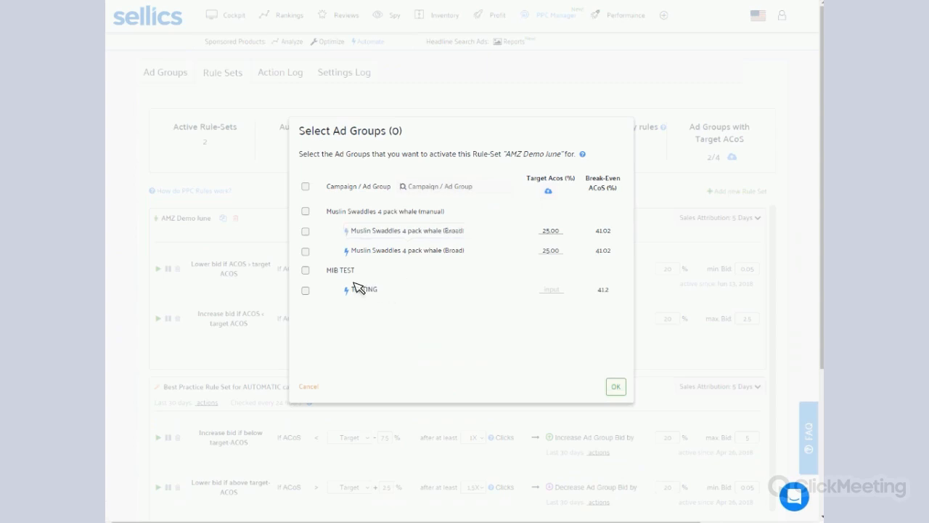
{"action": "left_click", "coordinate": [551, 291]}
{"action": "type", "text": "25"}
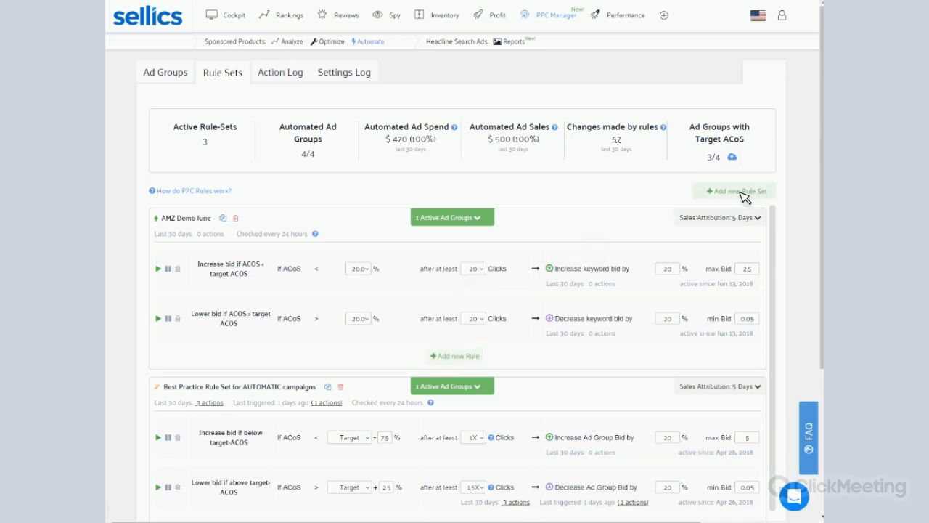
{"action": "left_click", "coordinate": [737, 194]}
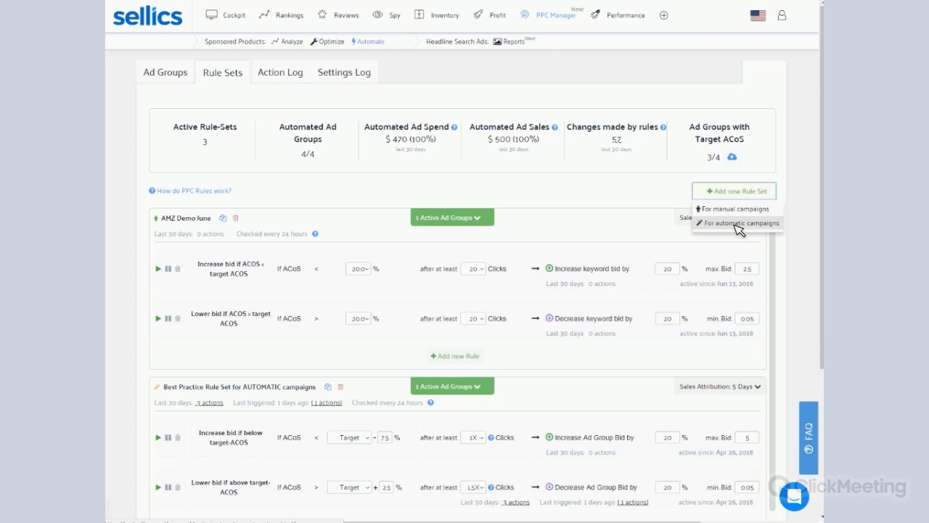
{"action": "left_click", "coordinate": [734, 225]}
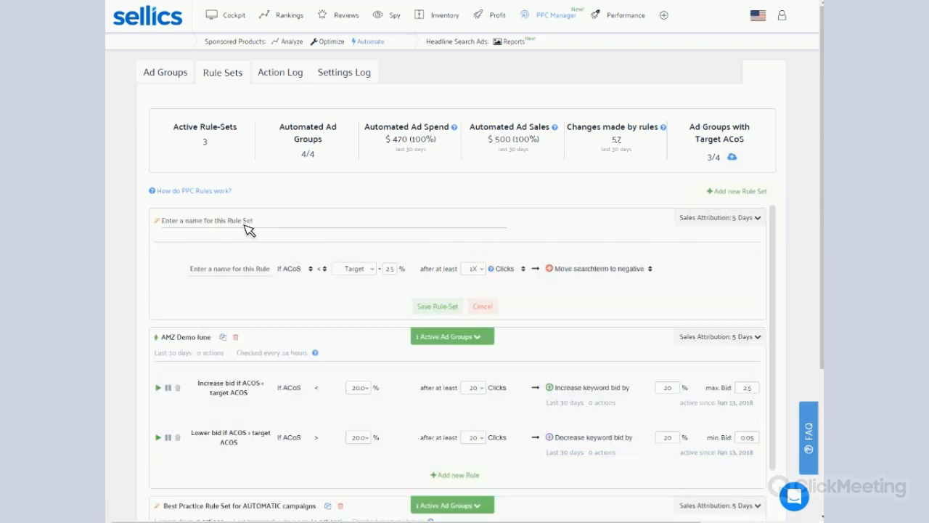
{"action": "left_click", "coordinate": [244, 221]}
{"action": "type", "text": "AMZ DEMO"}
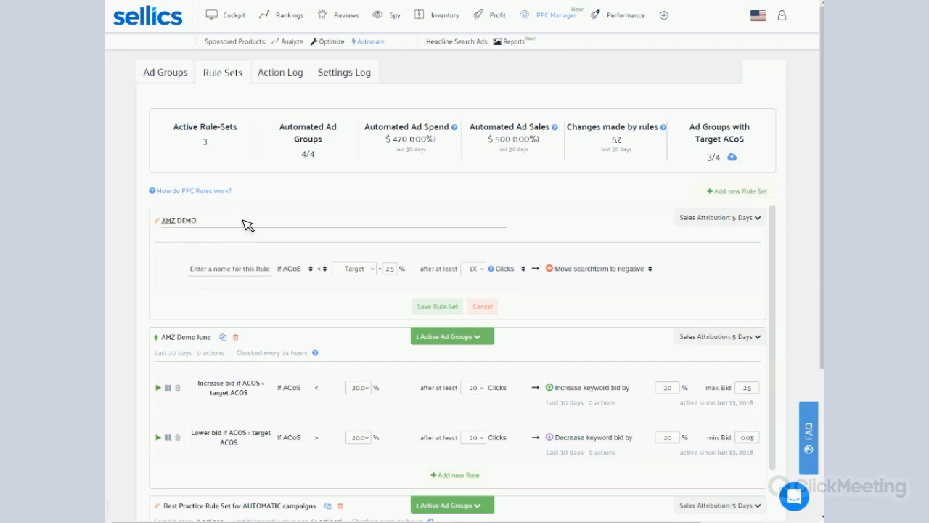
{"action": "type", "text": " 2"}
{"action": "left_click", "coordinate": [601, 268]}
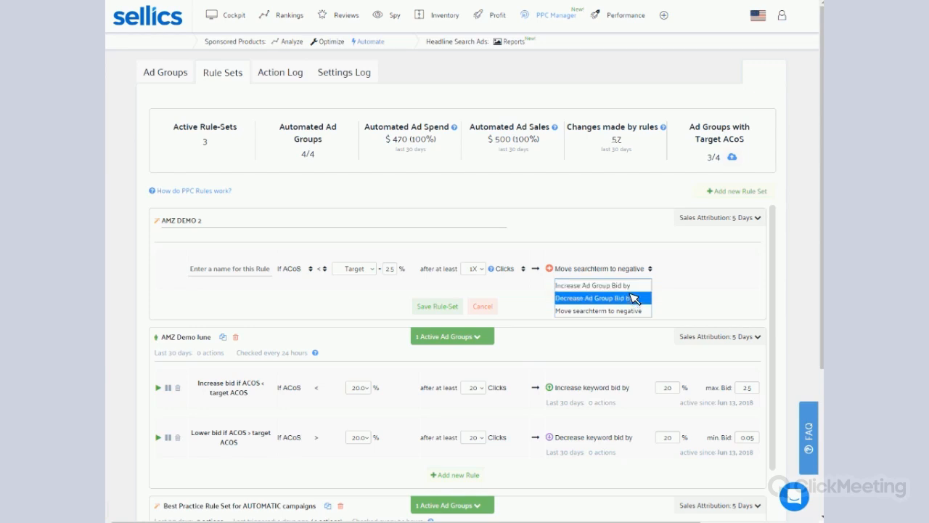
{"action": "left_click", "coordinate": [488, 316]}
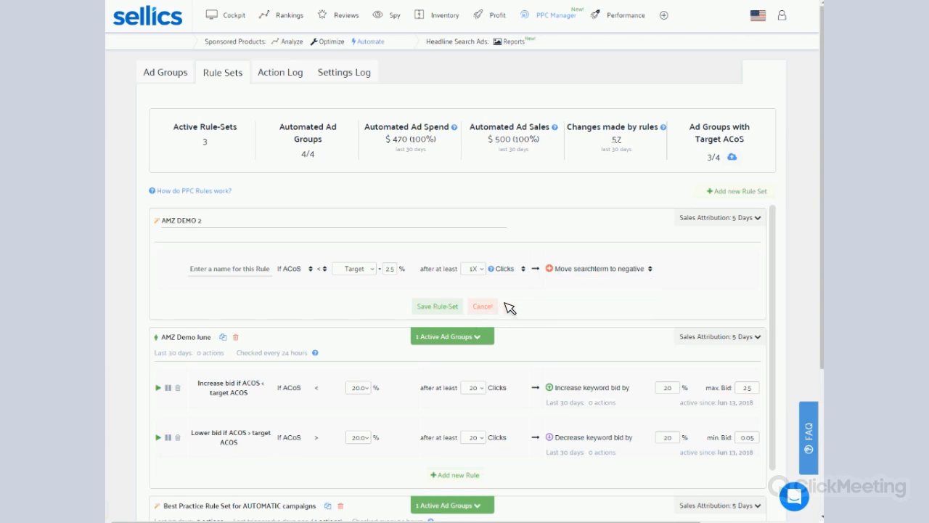
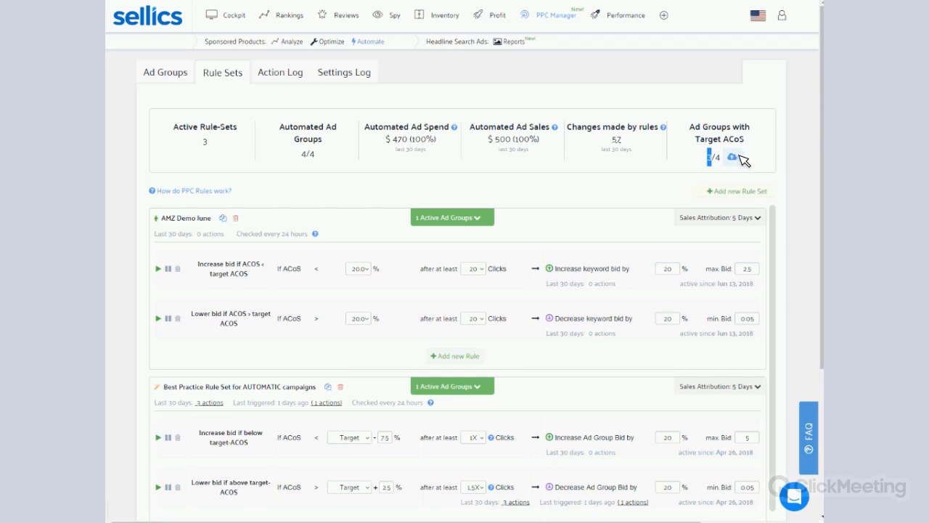
Step: Download the Excel template for uploading target ACoS values in bulk
{"action": "left_click", "coordinate": [732, 156]}
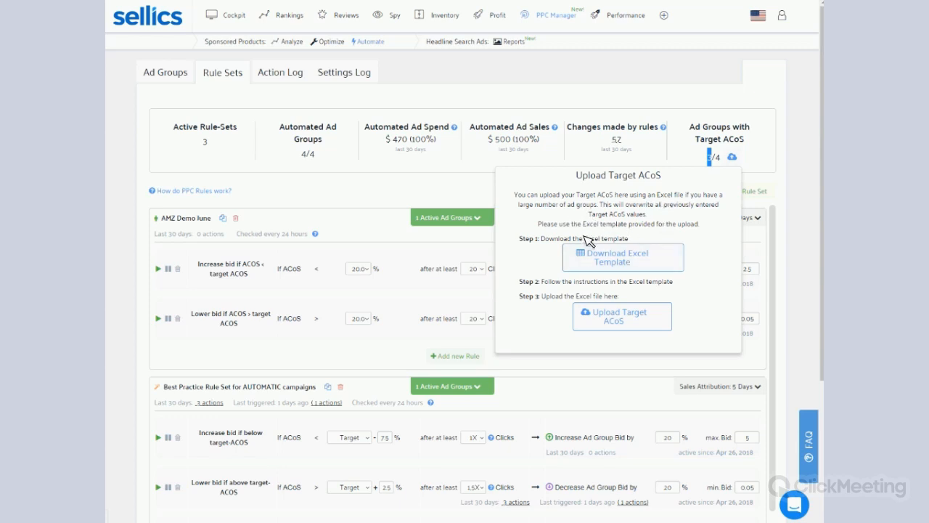
{"action": "left_click_drag", "start_coordinate": [535, 197], "coordinate": [629, 227]}
{"action": "left_click", "coordinate": [625, 257]}
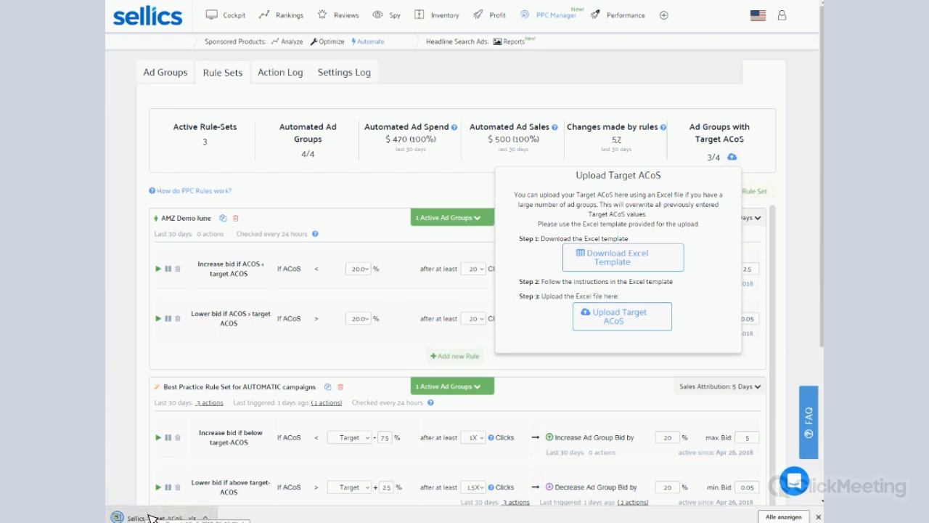
Step: Open the downloaded target ACoS template in Excel and enlarge its window to cover the screen
{"action": "left_click", "coordinate": [153, 517]}
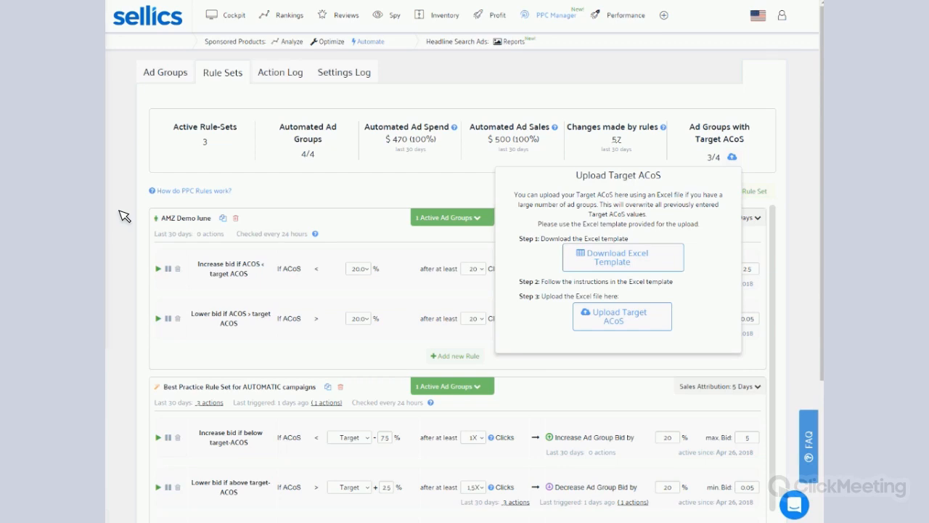
{"action": "left_click_drag", "start_coordinate": [262, 7], "coordinate": [248, 0]}
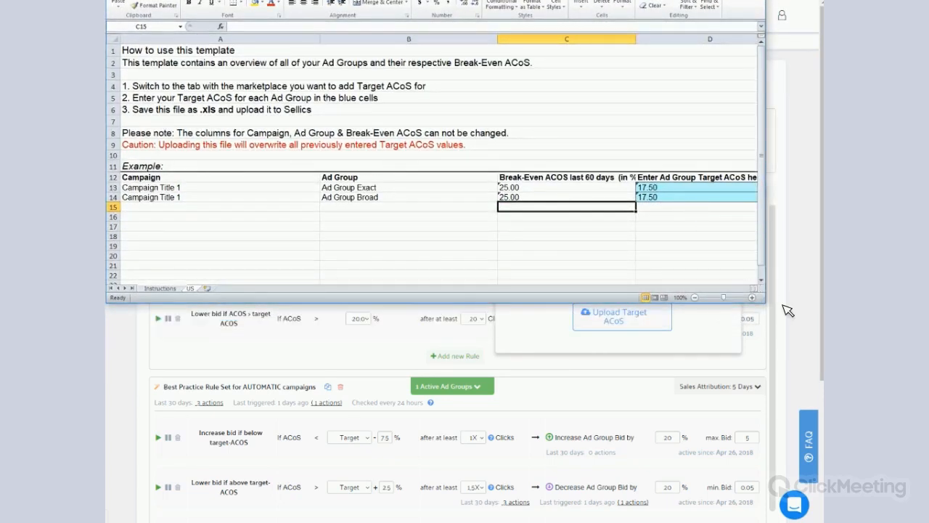
{"action": "left_click_drag", "start_coordinate": [770, 305], "coordinate": [817, 521]}
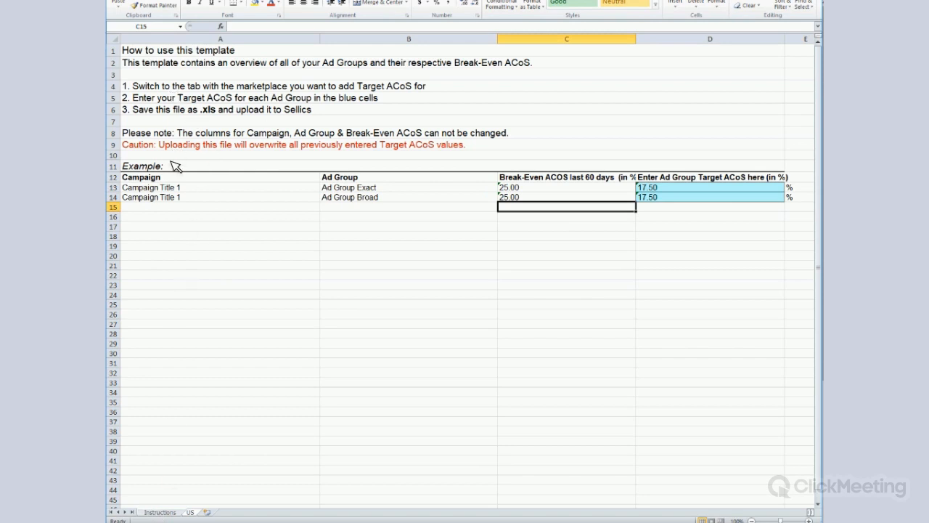
Step: Show the template's US sheet and narrow the Campaign and Ad Group columns to bring the target ACoS column into view
{"action": "left_click", "coordinate": [192, 512]}
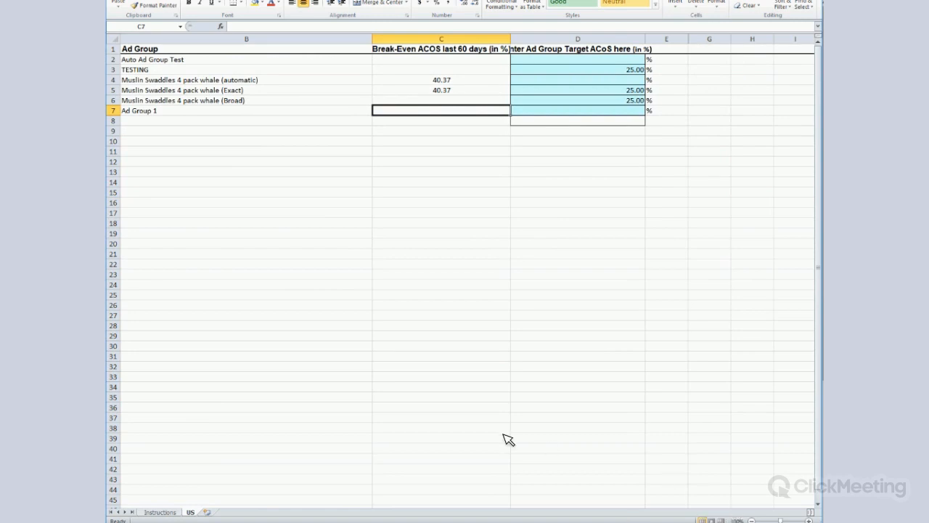
{"action": "left_click", "coordinate": [306, 276]}
{"action": "key", "text": "Left"}
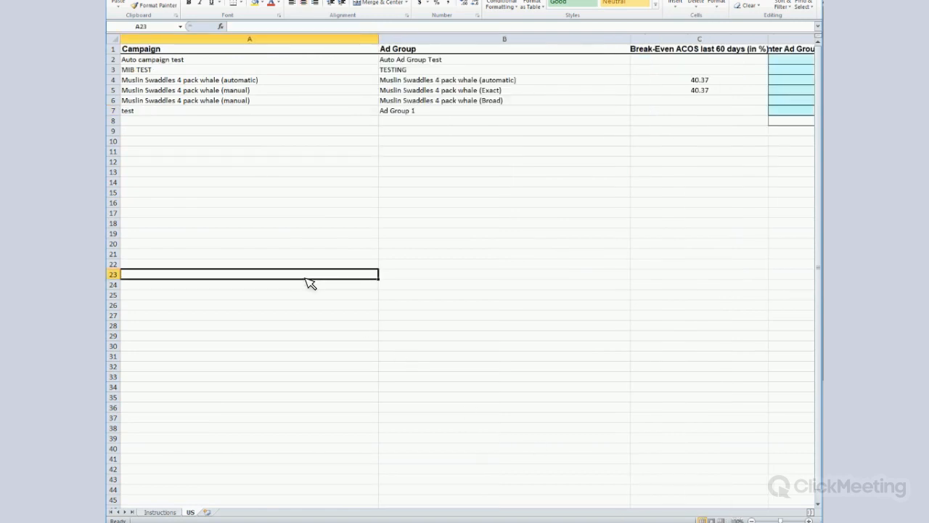
{"action": "left_click_drag", "start_coordinate": [378, 39], "coordinate": [271, 37]}
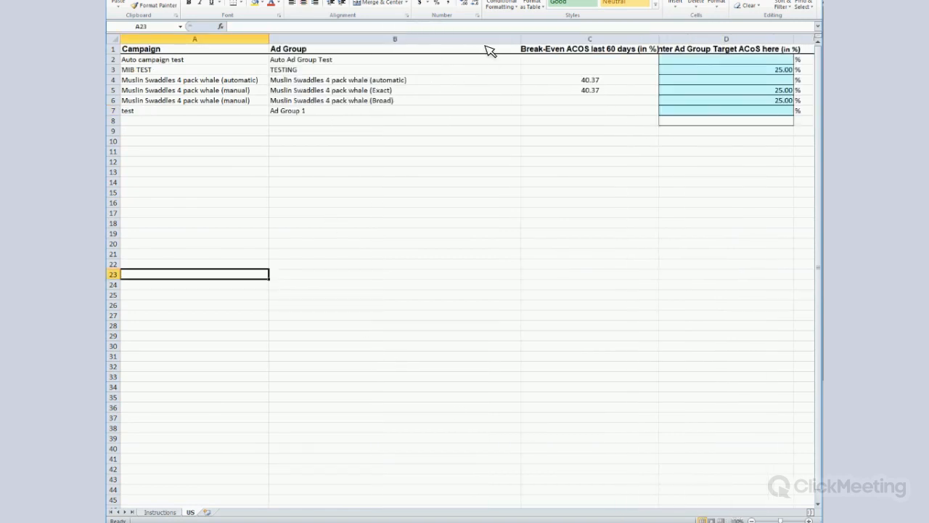
{"action": "left_click_drag", "start_coordinate": [522, 39], "coordinate": [433, 37]}
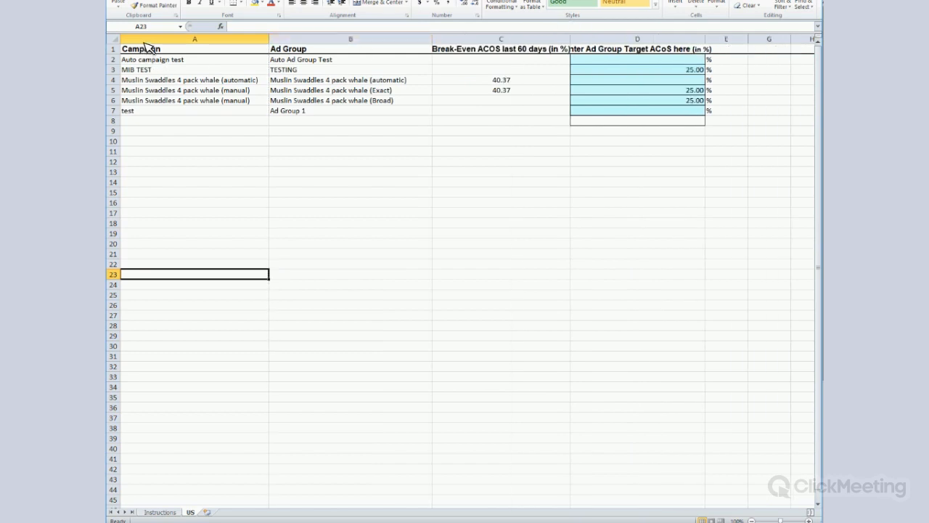
Step: Examine the Campaign, Ad Group and Break-Even ACOS columns of the US sheet
{"action": "left_click", "coordinate": [146, 38]}
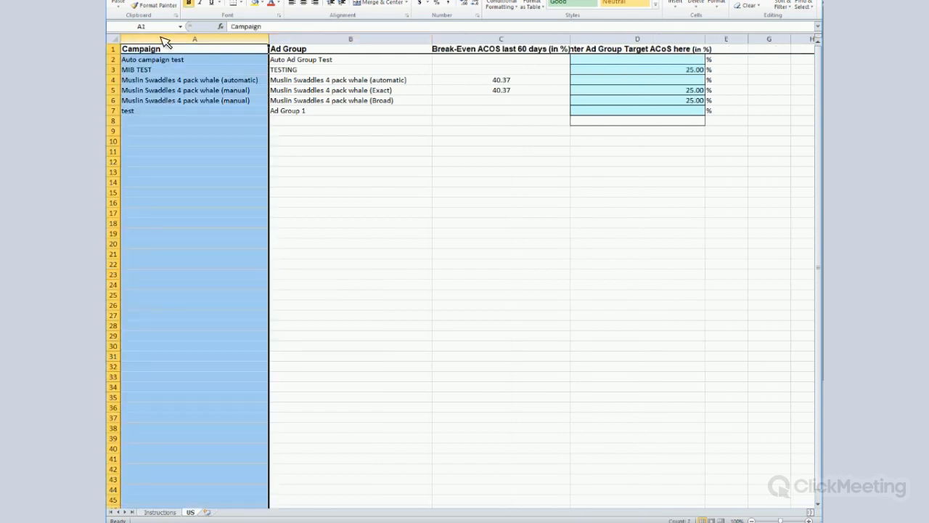
{"action": "left_click", "coordinate": [352, 40]}
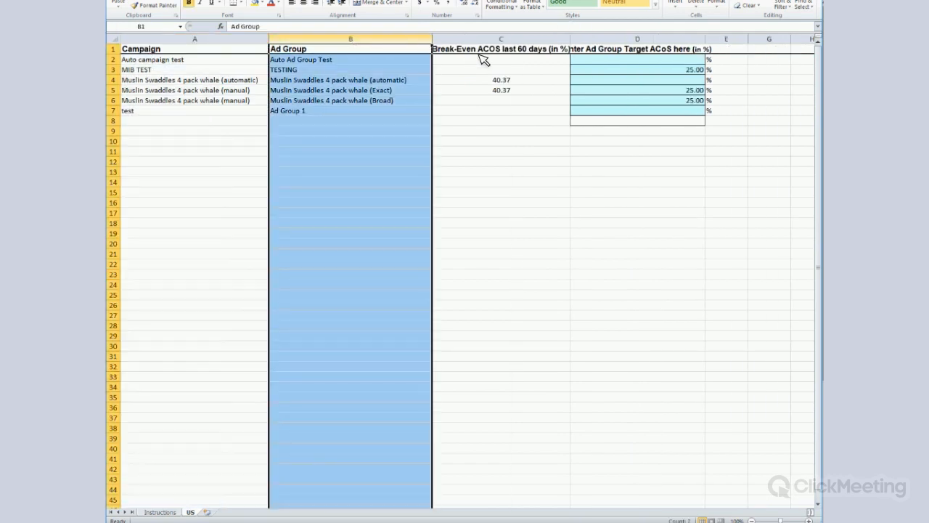
{"action": "left_click", "coordinate": [500, 40]}
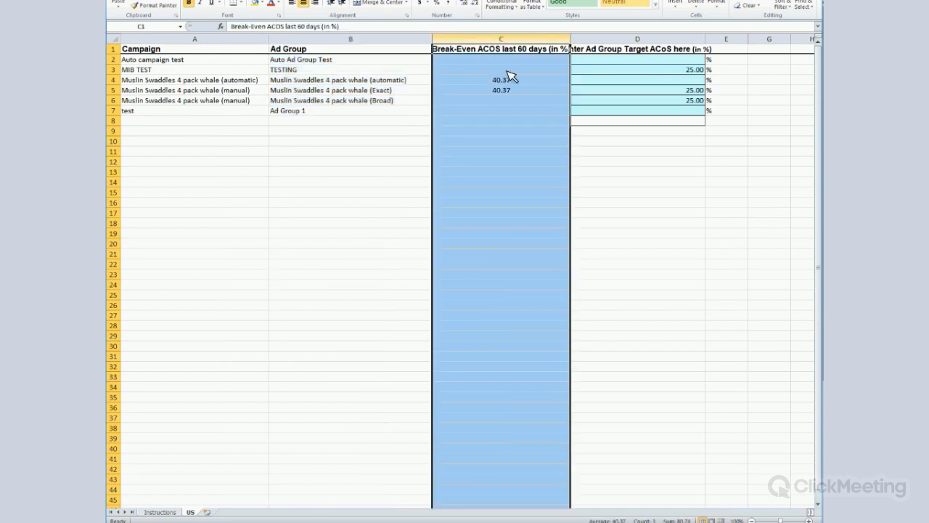
{"action": "left_click", "coordinate": [524, 111]}
{"action": "left_click_drag", "start_coordinate": [517, 64], "coordinate": [525, 124]}
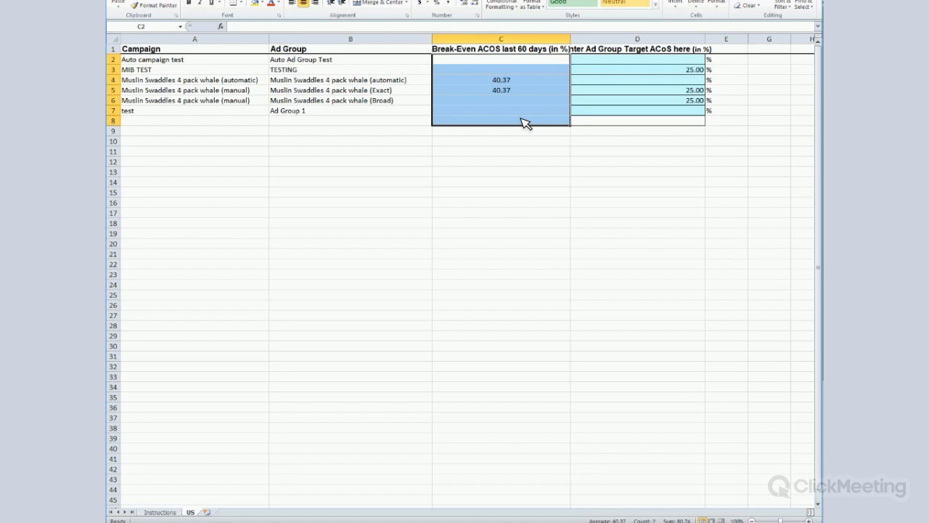
Step: Set the target ACoS to 13 for the automatic Muslin Swaddles ad group, 2 for TESTING and 15 for Auto Ad Group Test
{"action": "left_click", "coordinate": [651, 62]}
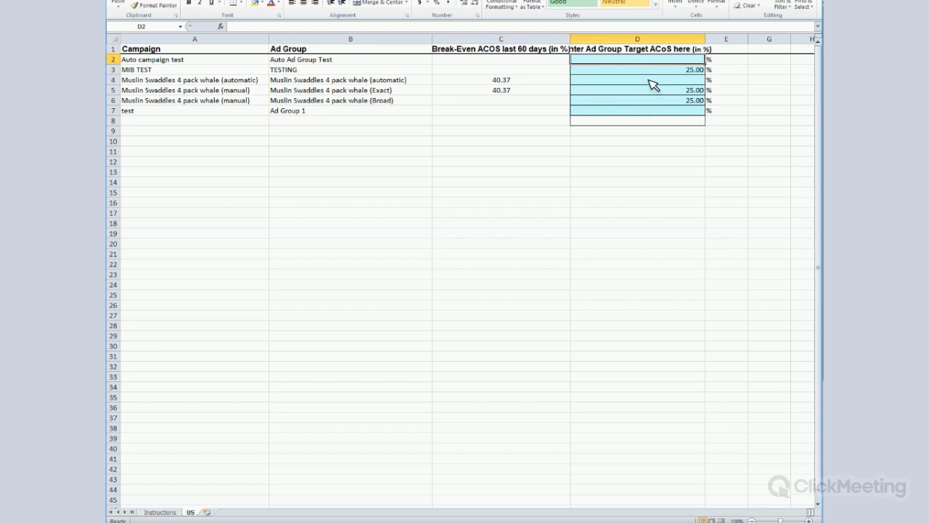
{"action": "left_click", "coordinate": [651, 82]}
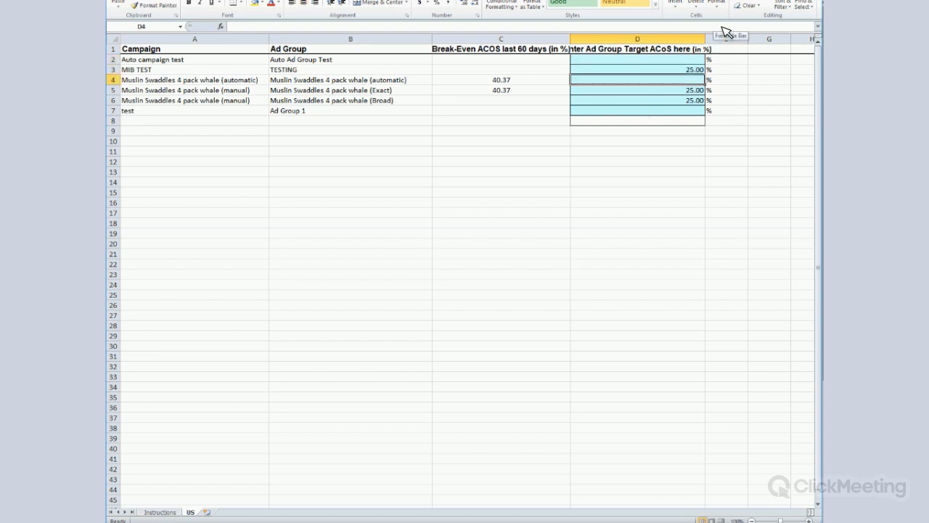
{"action": "type", "text": "13"}
{"action": "key", "text": "Up"}
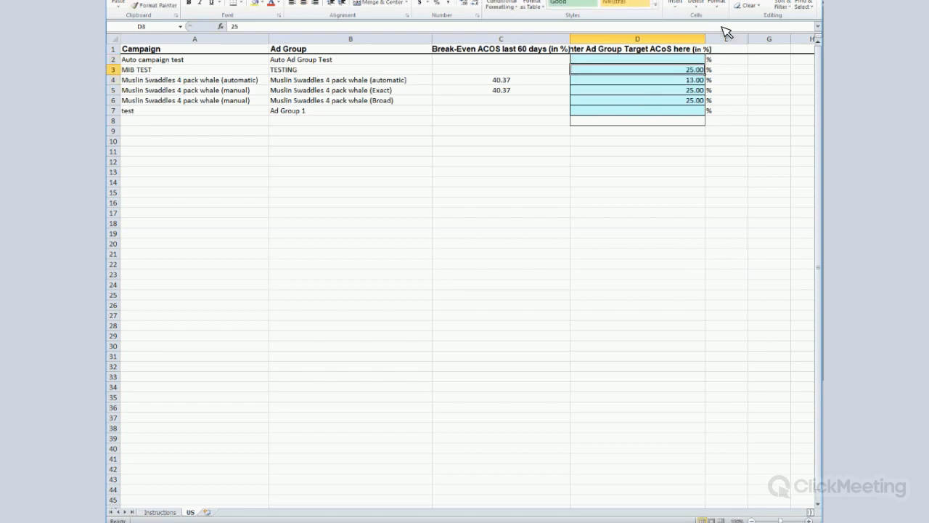
{"action": "type", "text": "32"}
{"action": "key", "text": "Up"}
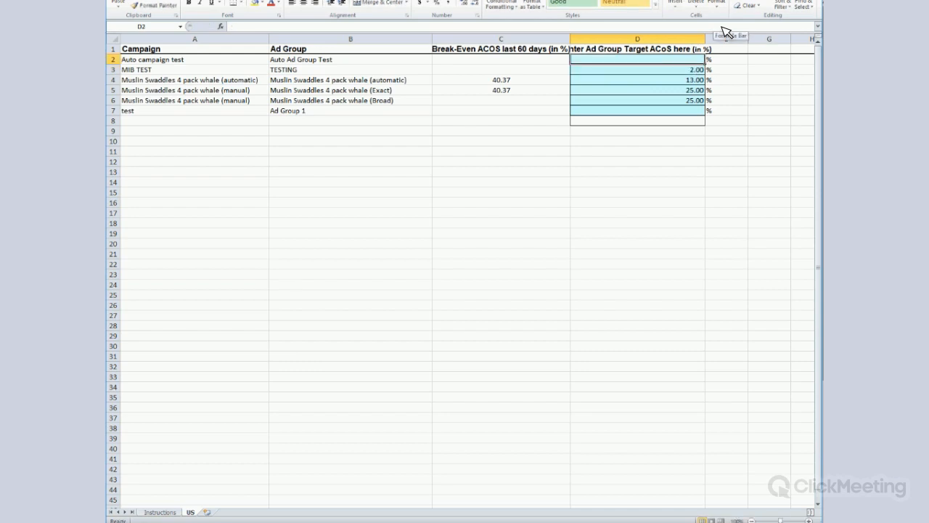
{"action": "type", "text": "15"}
{"action": "key", "text": "Return"}
{"action": "key", "text": "Down"}
{"action": "key", "text": "Down"}
{"action": "key", "text": "Down"}
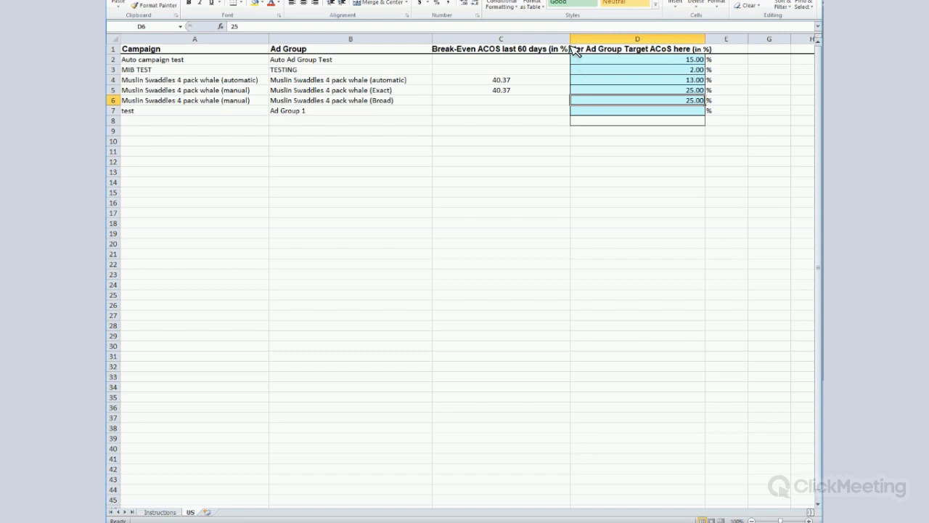
{"action": "left_click_drag", "start_coordinate": [648, 70], "coordinate": [668, 388]}
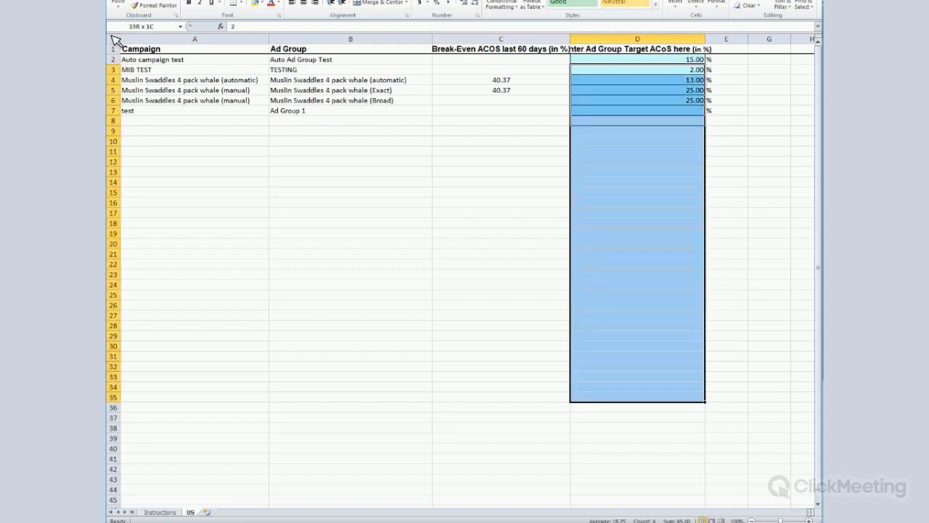
{"action": "left_click", "coordinate": [612, 180]}
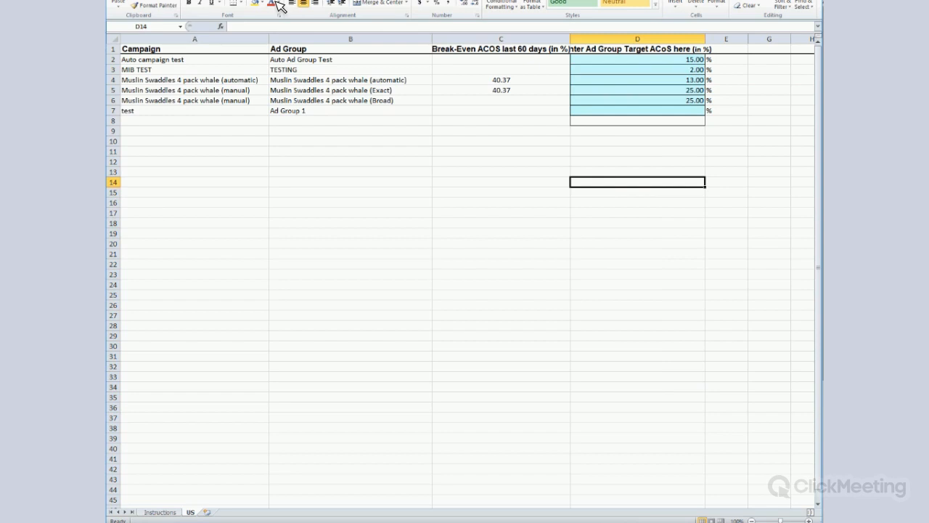
Step: Switch back to Sellics, view the file chooser for the target ACoS upload, and close it and the upload popup without choosing a file
{"action": "left_click", "coordinate": [120, 1]}
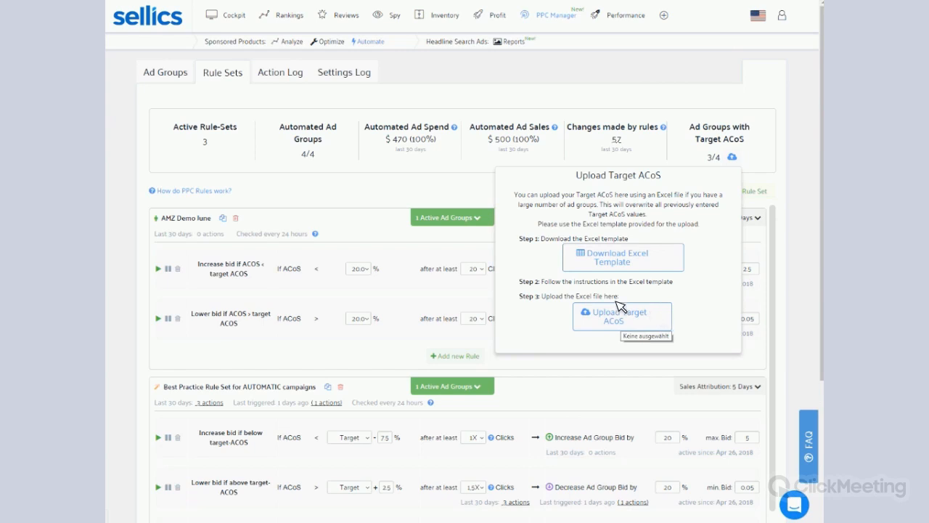
{"action": "left_click", "coordinate": [619, 306]}
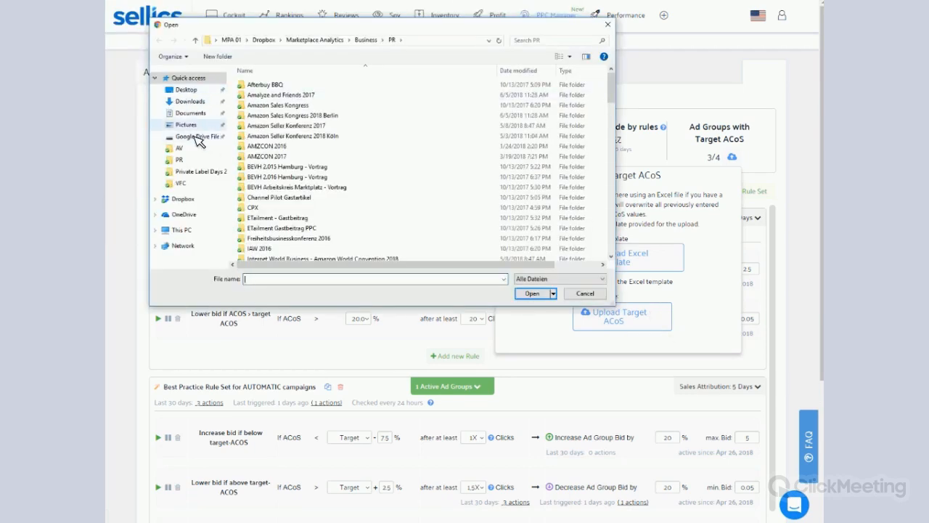
{"action": "left_click", "coordinate": [267, 187]}
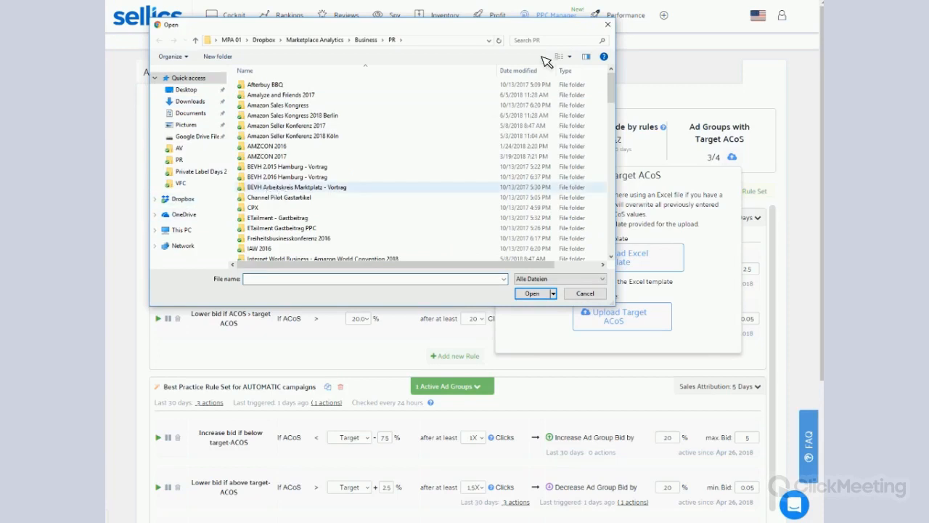
{"action": "left_click", "coordinate": [609, 25]}
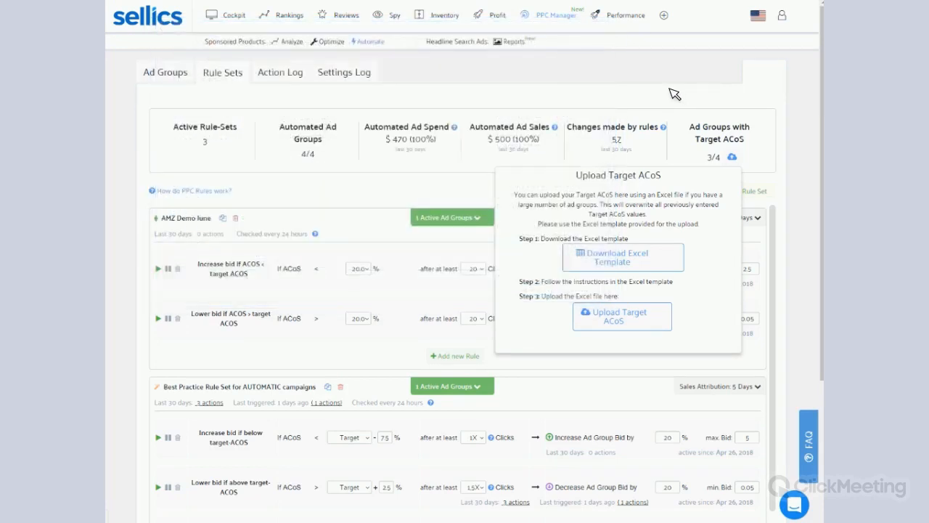
{"action": "left_click", "coordinate": [760, 182]}
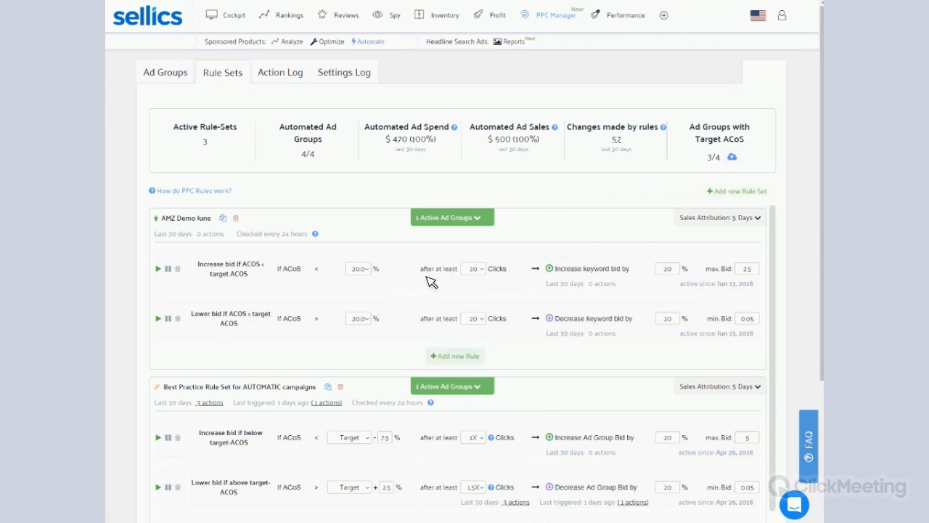
Step: Add a new rule to the AMZ Demo June rule set and reuse the name "Increase bid if ACOS < target ACOS" from its first rule
{"action": "scroll", "coordinate": [777, 285], "scroll_direction": "down", "scroll_amount": 1}
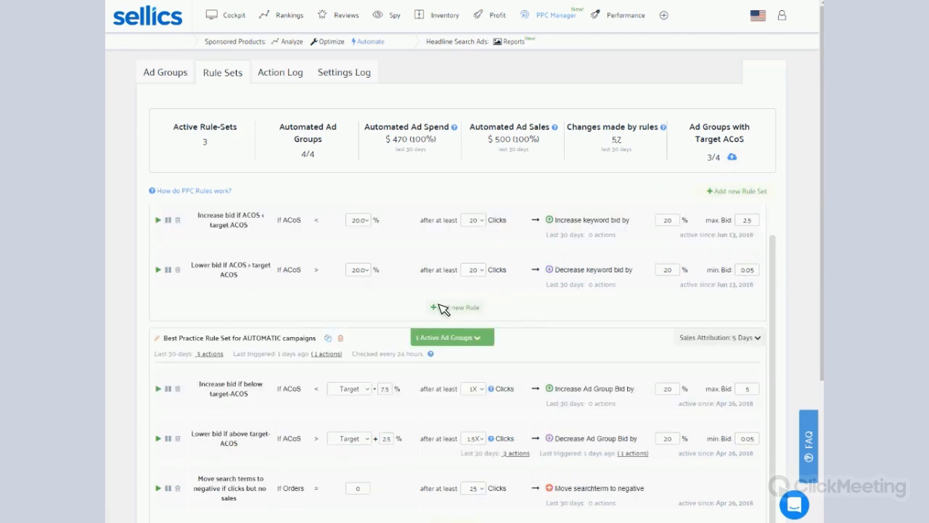
{"action": "scroll", "coordinate": [405, 298], "scroll_direction": "down", "scroll_amount": 2}
{"action": "scroll", "coordinate": [386, 280], "scroll_direction": "up", "scroll_amount": 1}
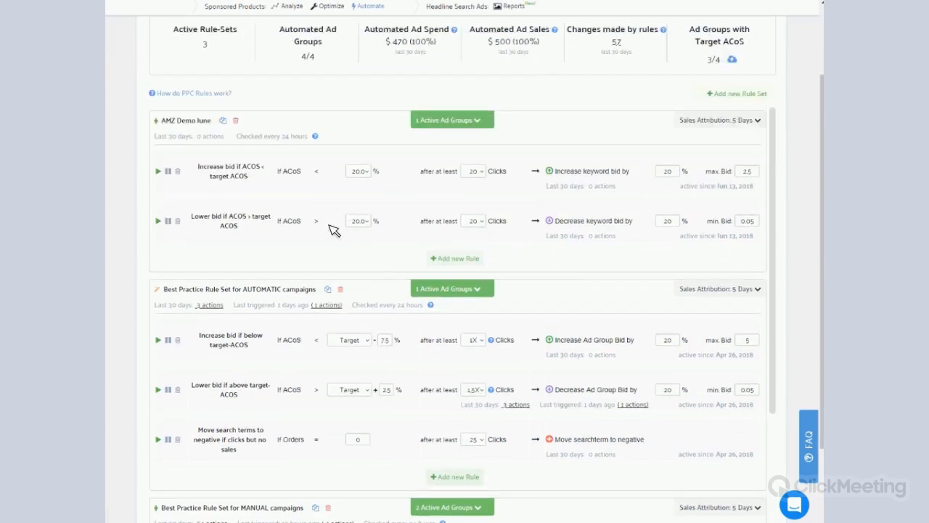
{"action": "scroll", "coordinate": [330, 229], "scroll_direction": "up", "scroll_amount": 1}
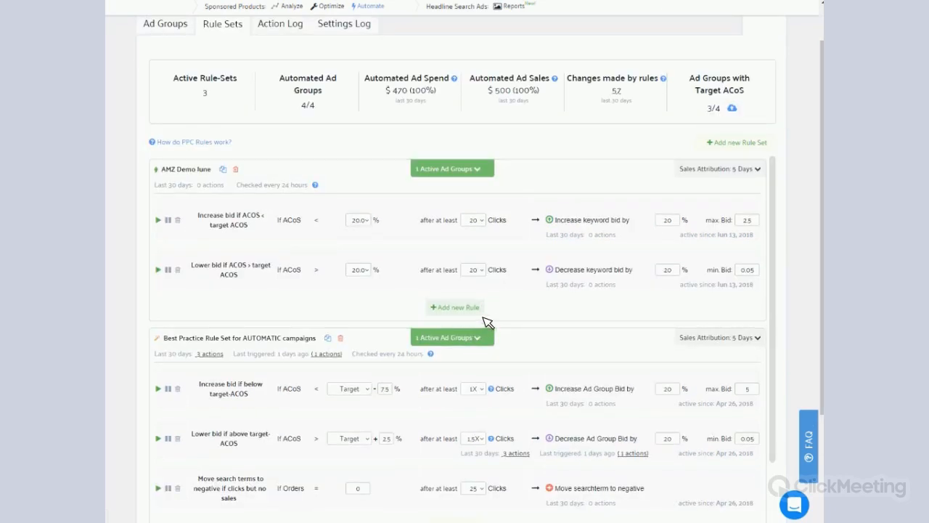
{"action": "left_click", "coordinate": [479, 310]}
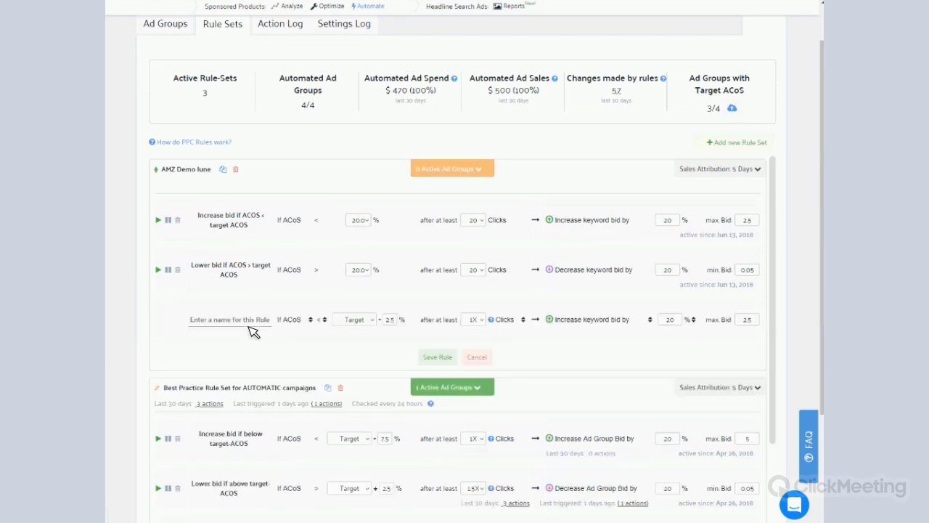
{"action": "left_click", "coordinate": [234, 227]}
{"action": "key", "text": "ctrl+c"}
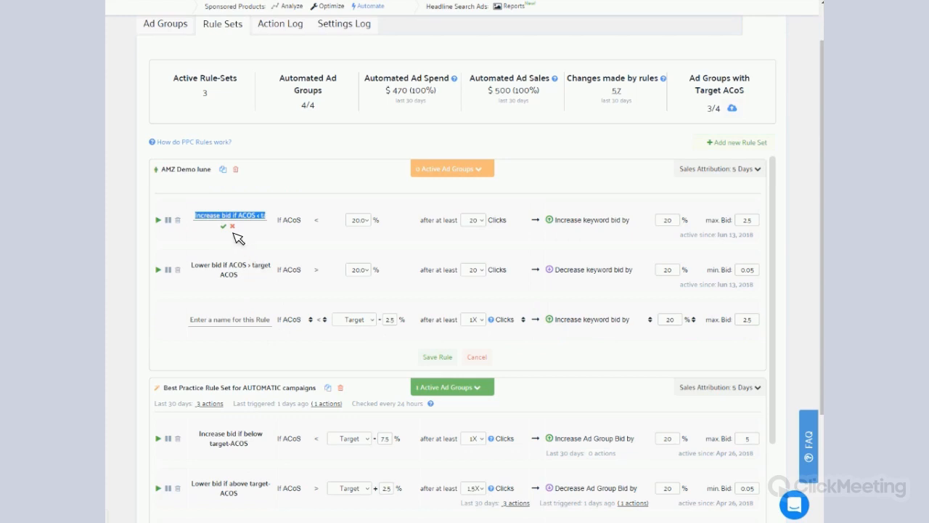
{"action": "left_click", "coordinate": [230, 323]}
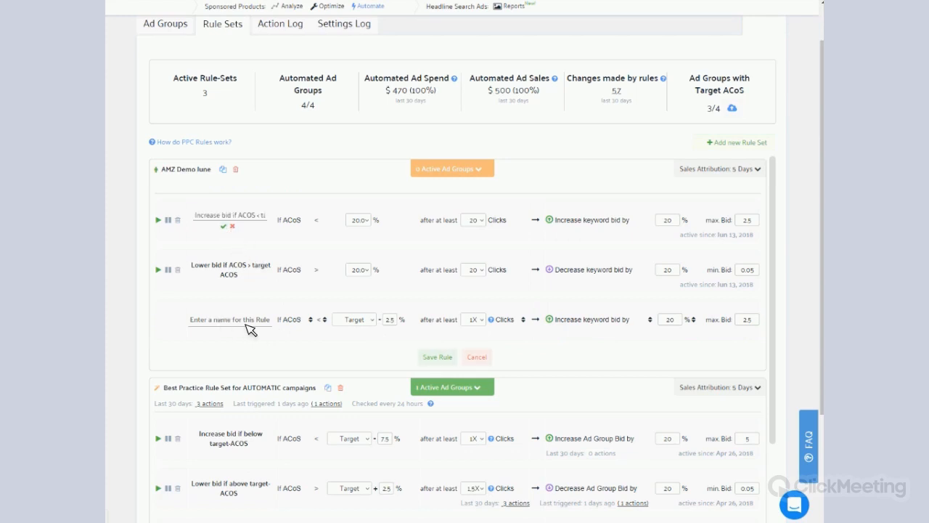
{"action": "key", "text": "ctrl+v"}
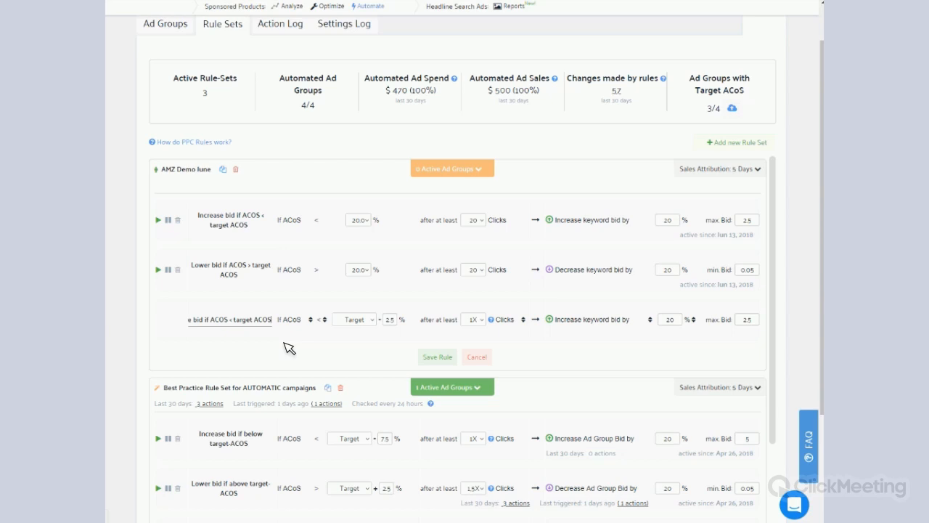
Step: Set the new rule's condition to ACoS greater than Target-Acos
{"action": "left_click", "coordinate": [327, 321]}
{"action": "left_click", "coordinate": [326, 320]}
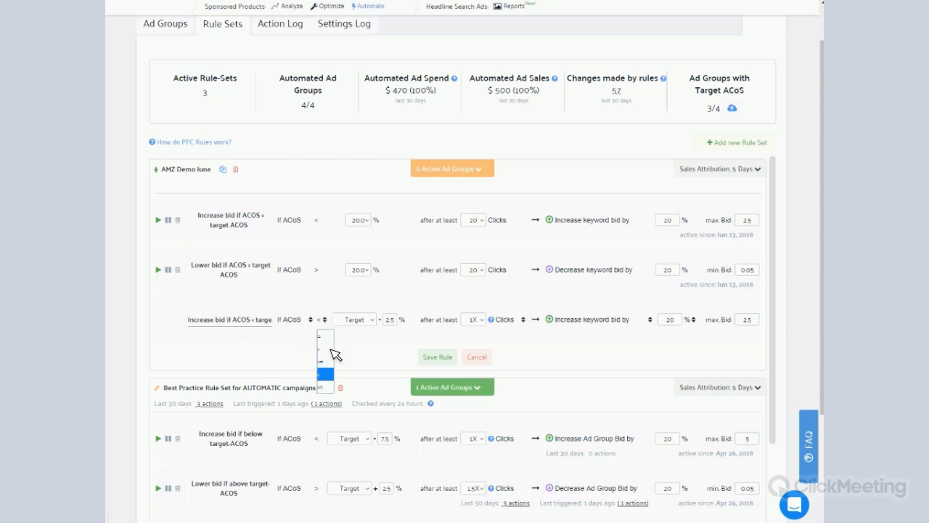
{"action": "left_click", "coordinate": [328, 350]}
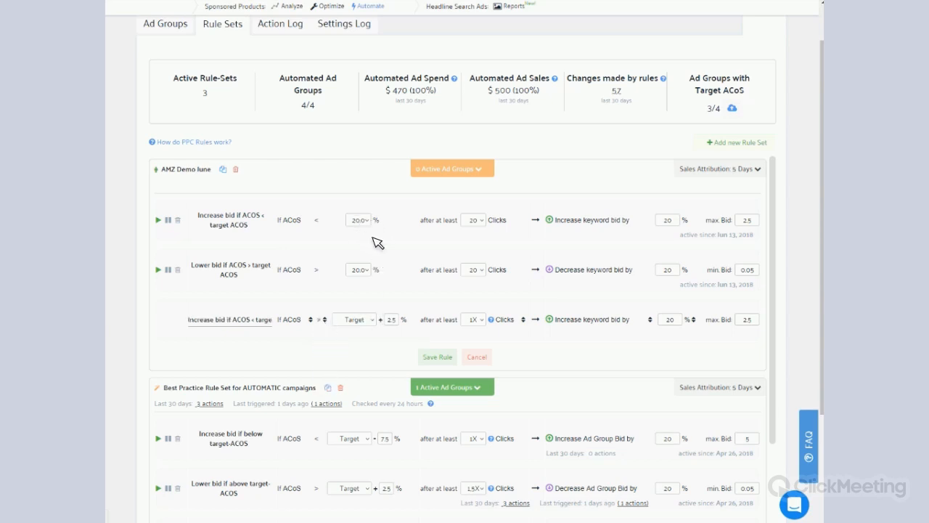
{"action": "left_click", "coordinate": [374, 321]}
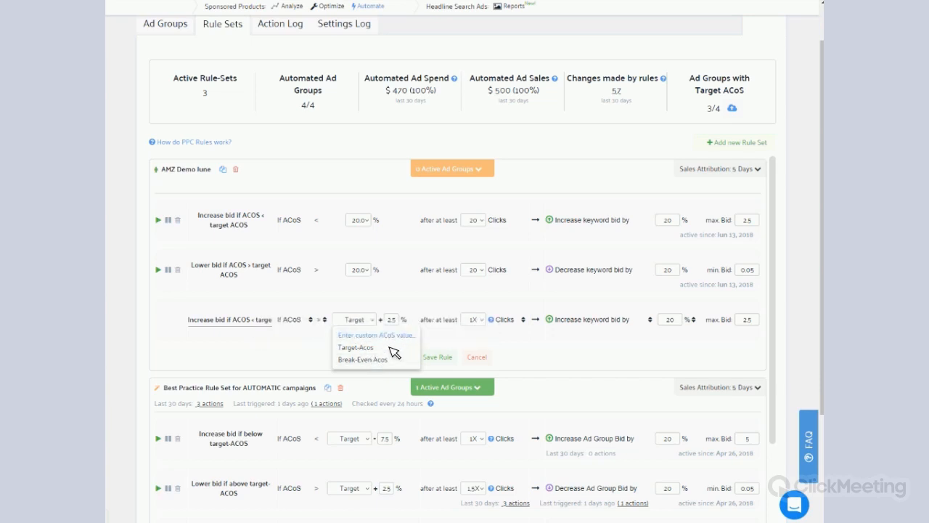
{"action": "left_click", "coordinate": [342, 349]}
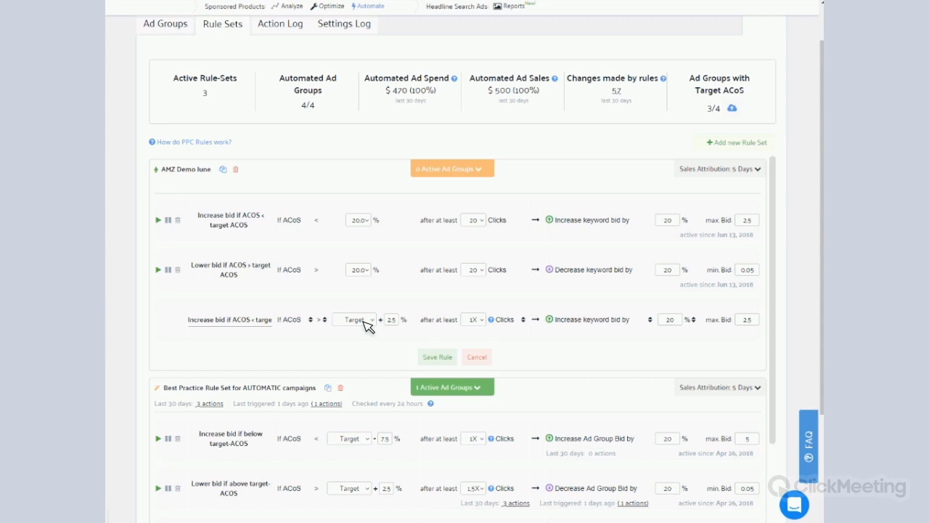
{"action": "left_click", "coordinate": [169, 270]}
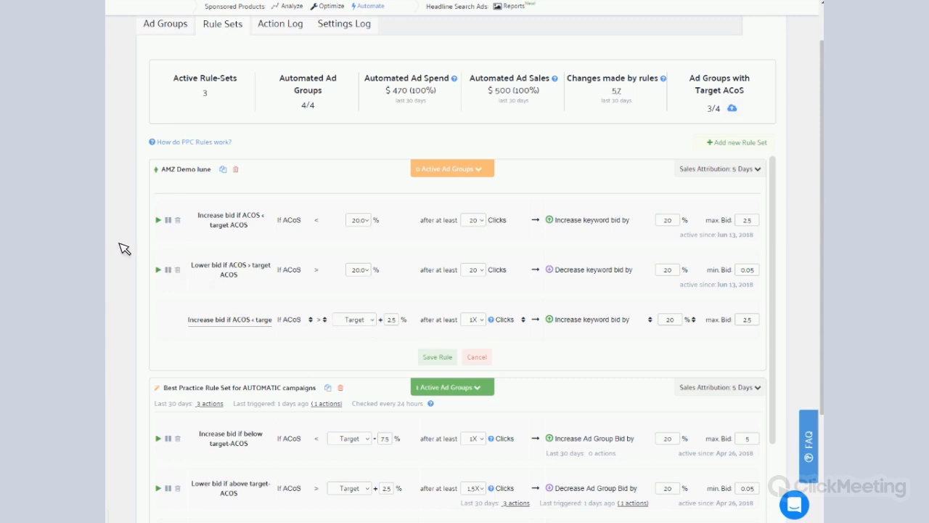
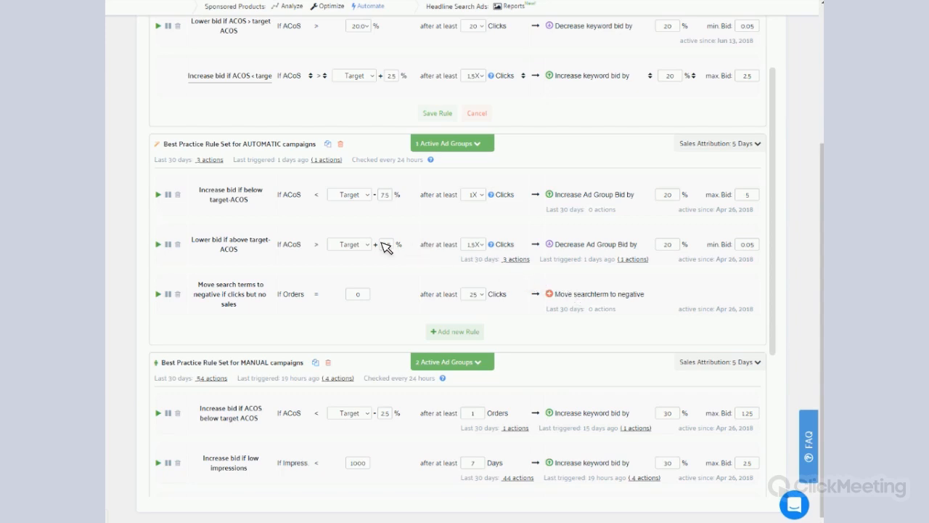
Step: Examine the Best Practice Rule Set for MANUAL campaigns, focusing on the percentage offset in the rule that lowers bids above target ACOS
{"action": "scroll", "coordinate": [389, 250], "scroll_direction": "down", "scroll_amount": 2}
{"action": "scroll", "coordinate": [380, 245], "scroll_direction": "down", "scroll_amount": 1}
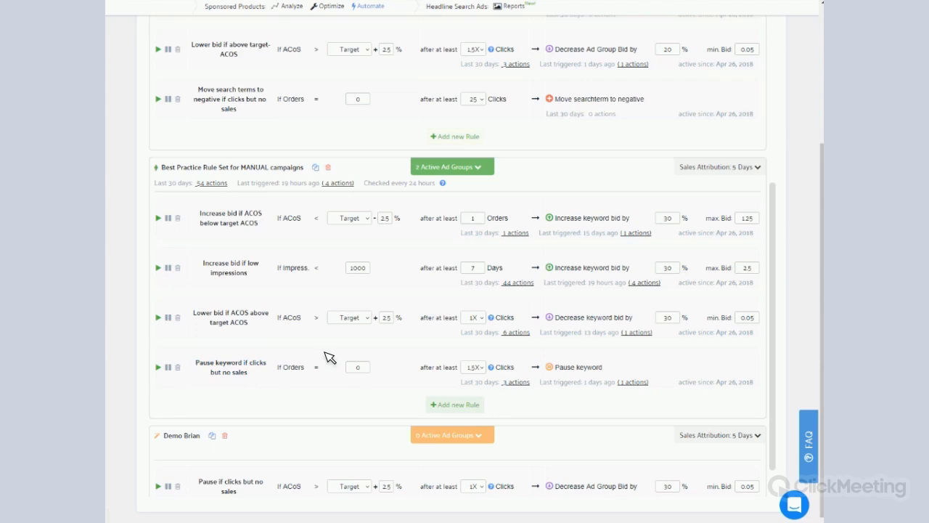
{"action": "scroll", "coordinate": [335, 338], "scroll_direction": "up", "scroll_amount": 1}
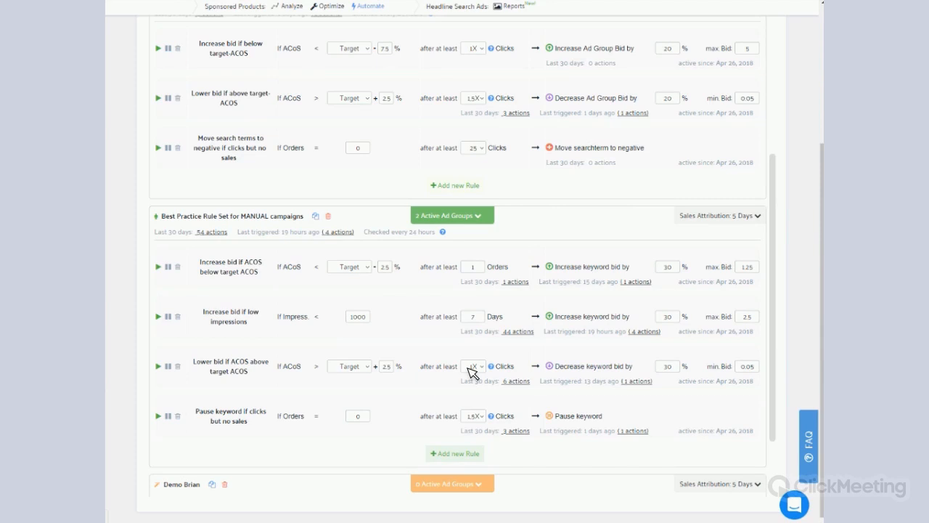
{"action": "double_click", "coordinate": [386, 365]}
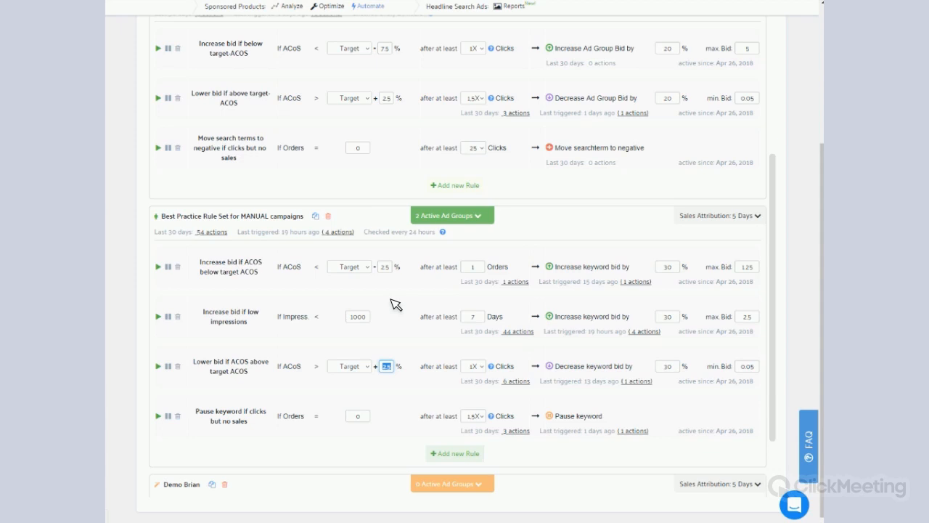
{"action": "left_click", "coordinate": [167, 316]}
{"action": "left_click", "coordinate": [119, 315]}
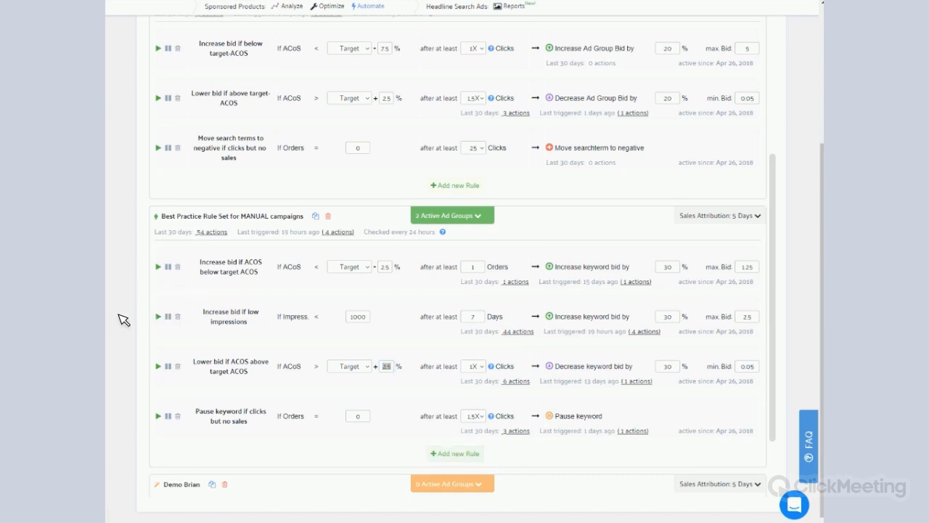